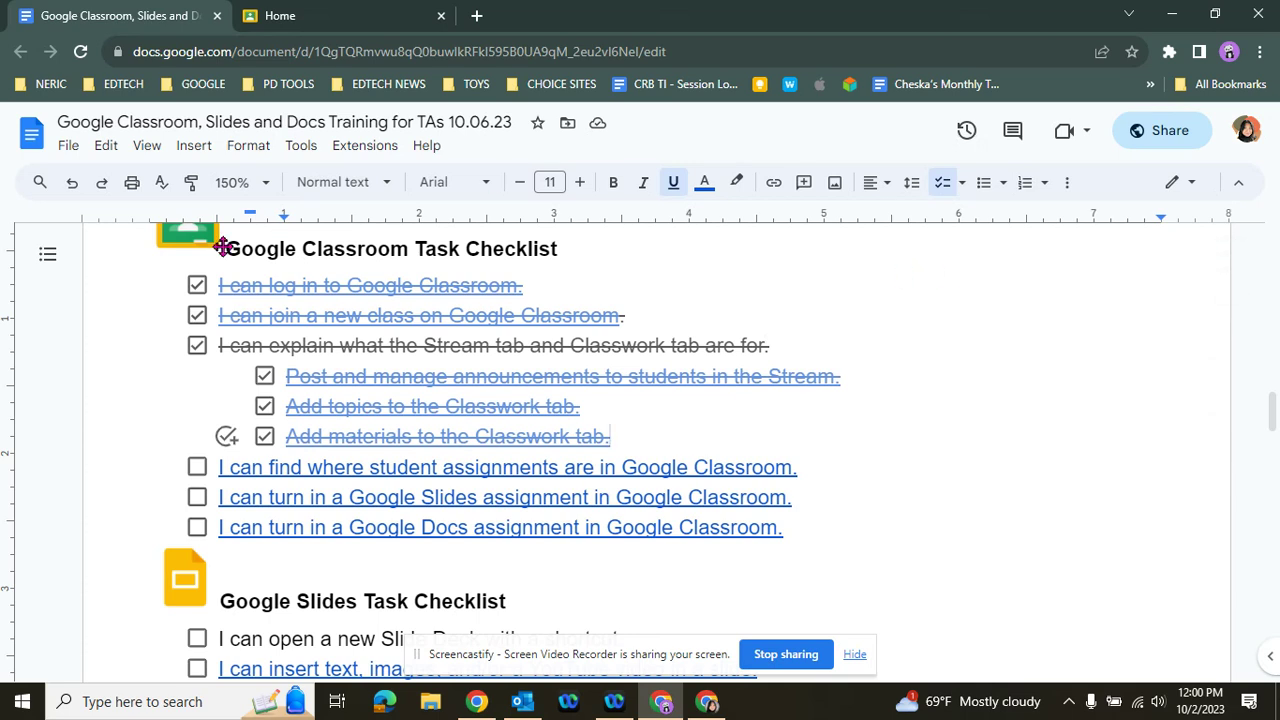
- Check off 'I can find where student assignments are in Google Classroom' in the Doc, then return to Classroom home
click(222, 247)
click(605, 327)
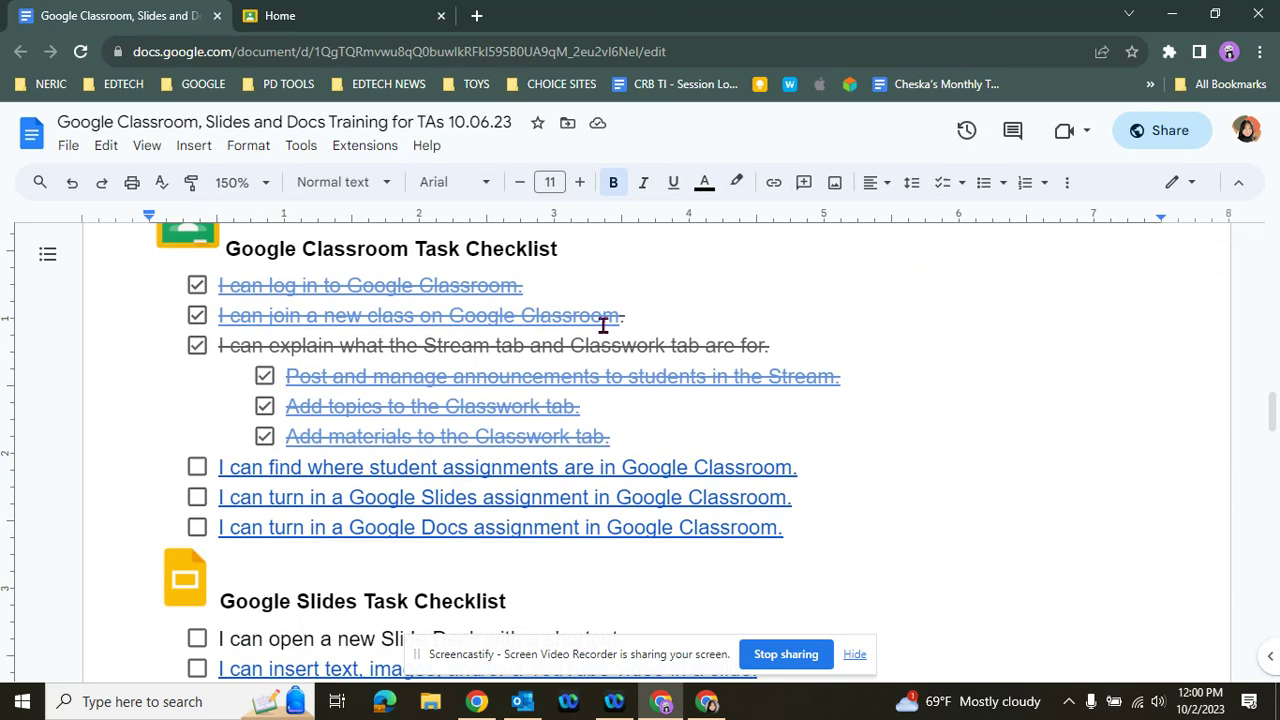
click(424, 249)
scroll(1023, 385, down, 1)
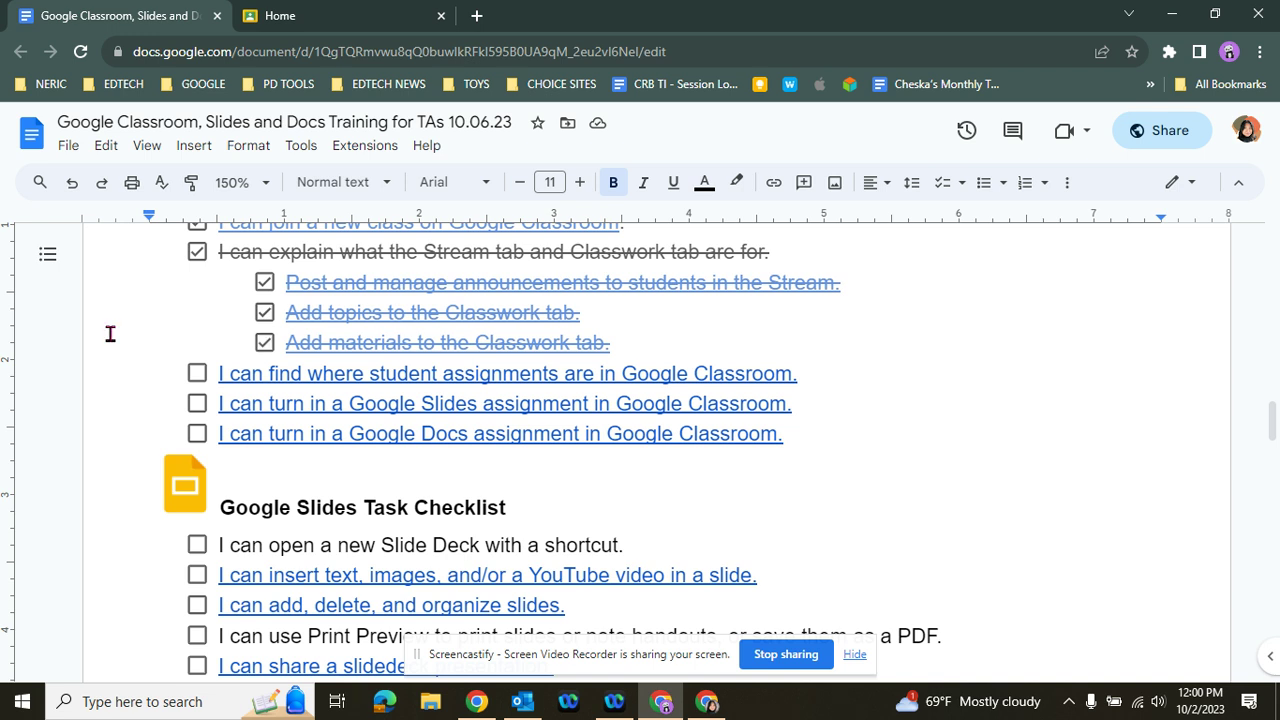
click(197, 375)
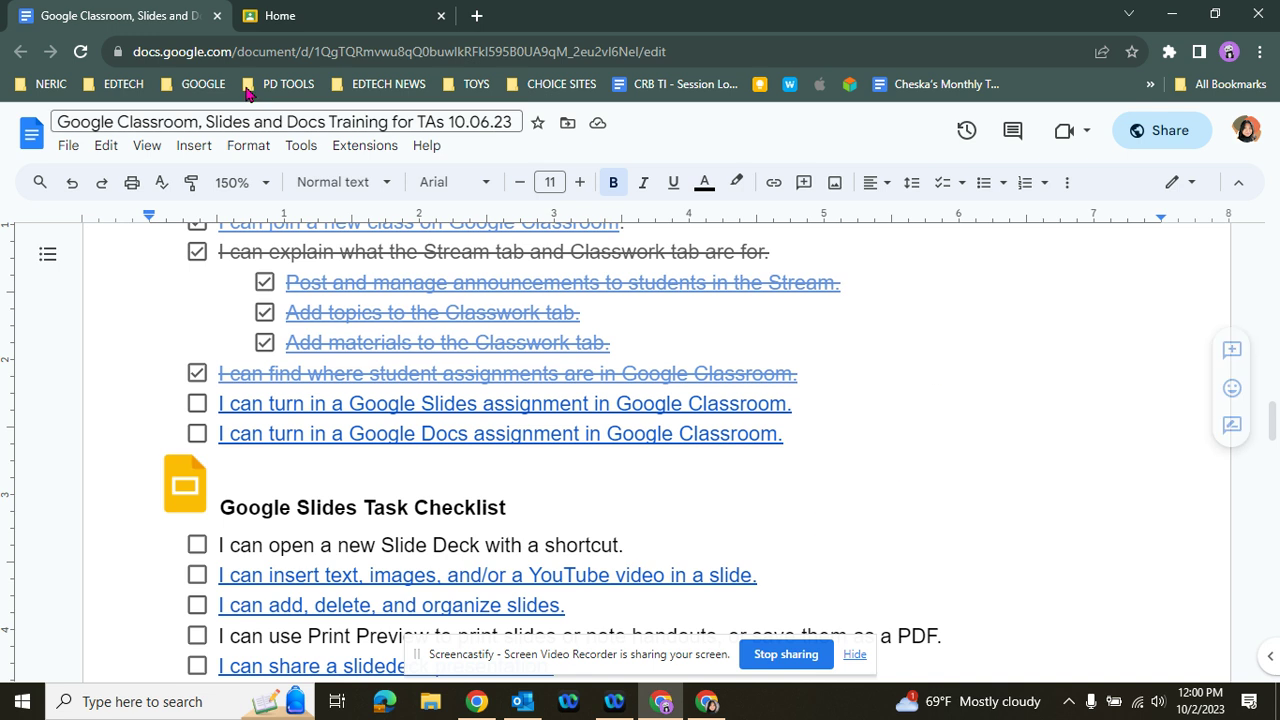
click(339, 22)
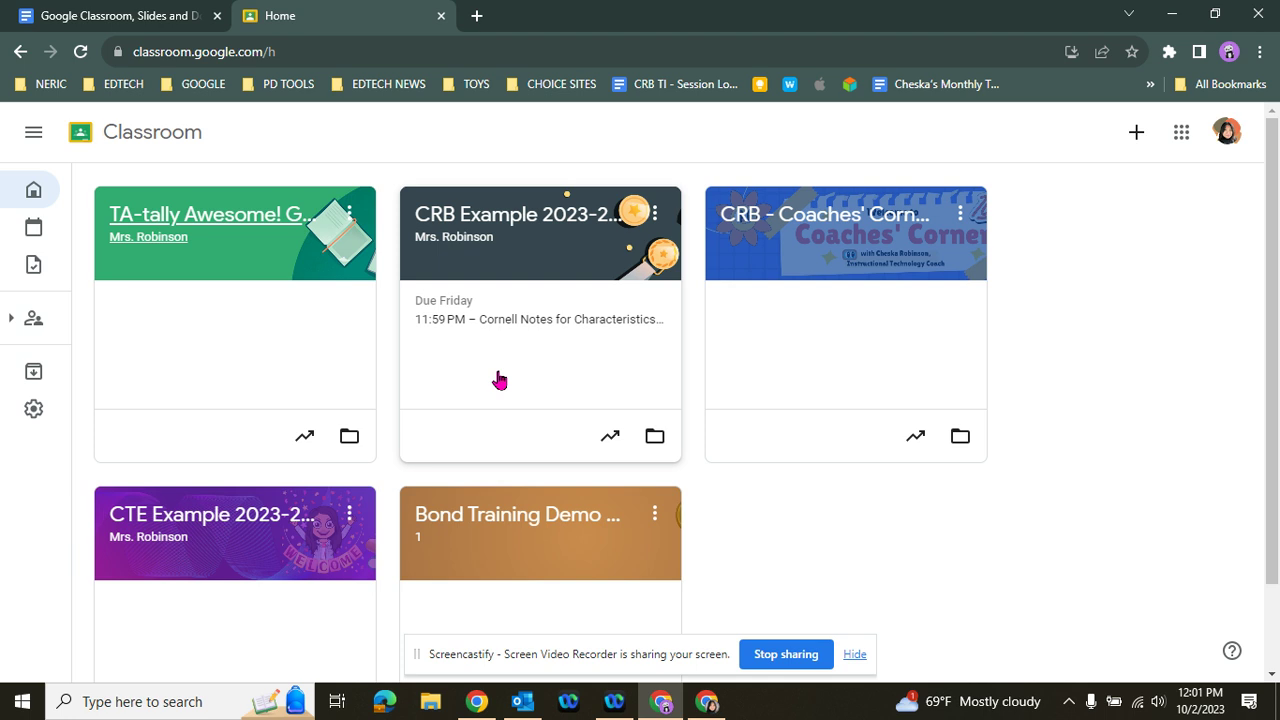
- Open CRB Example 2023-2024 and view all work from the Stream's Upcoming box
click(535, 250)
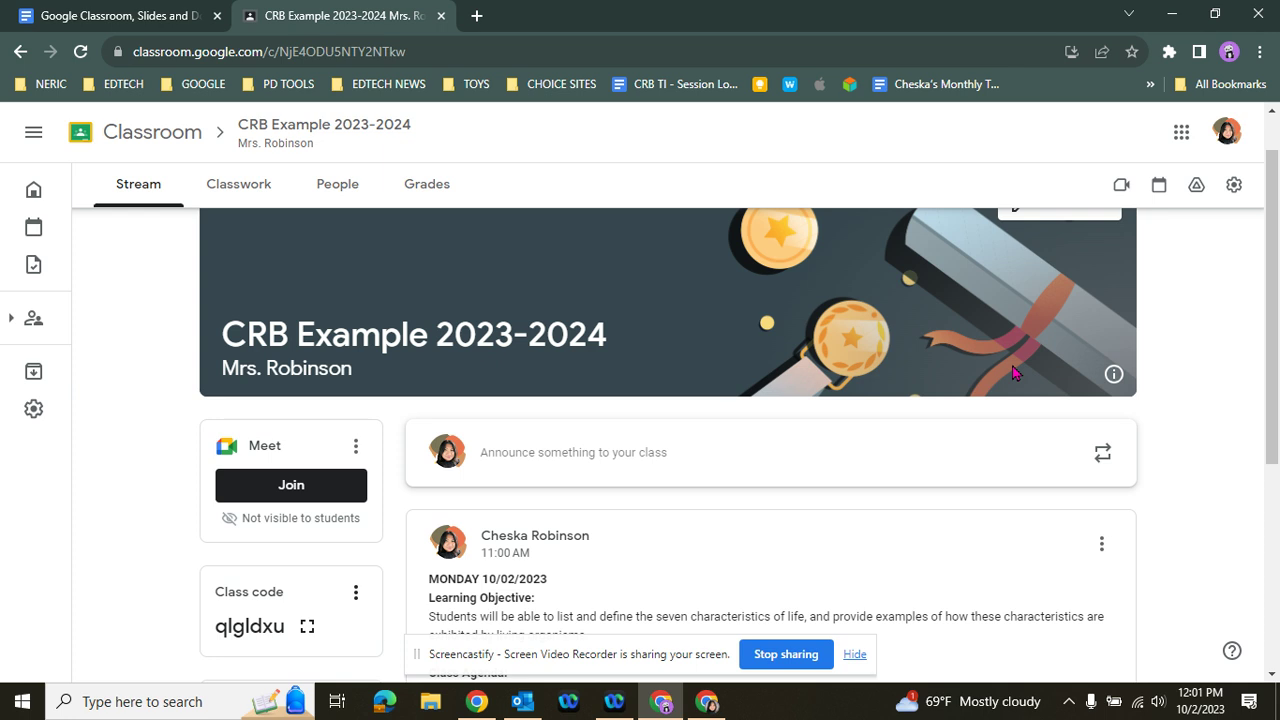
scroll(1184, 338, down, 1)
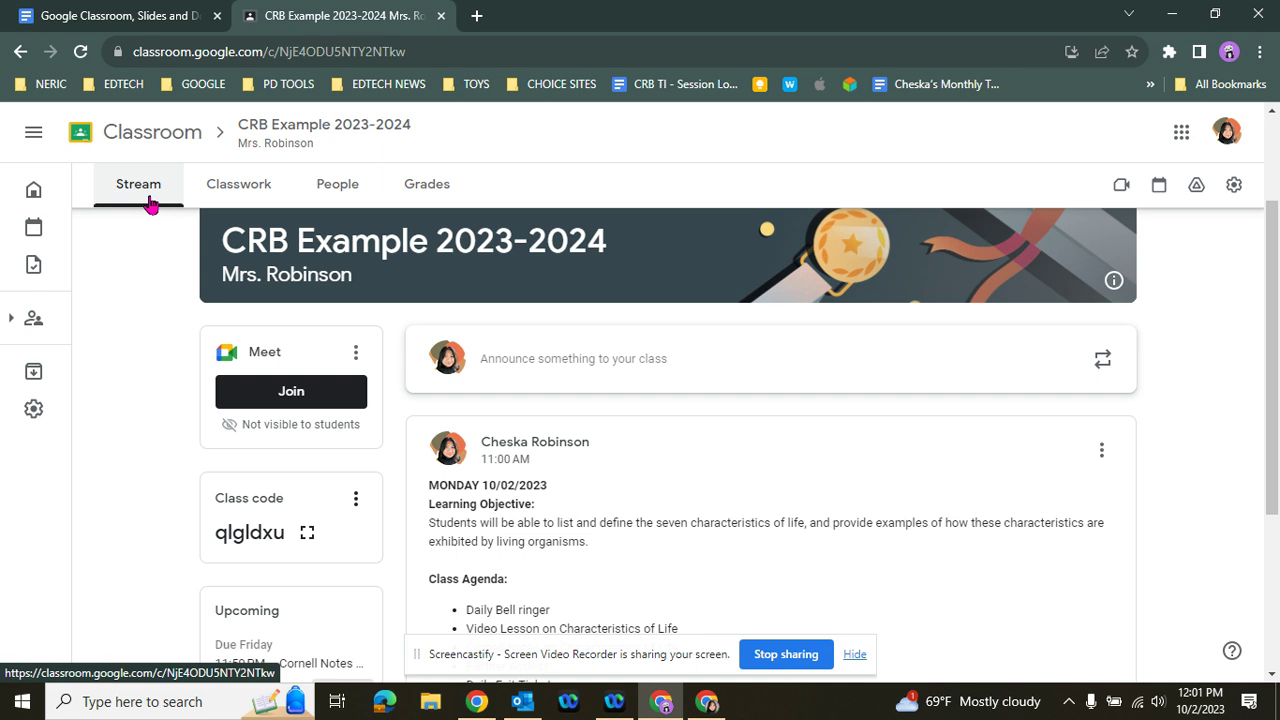
scroll(155, 390, down, 1)
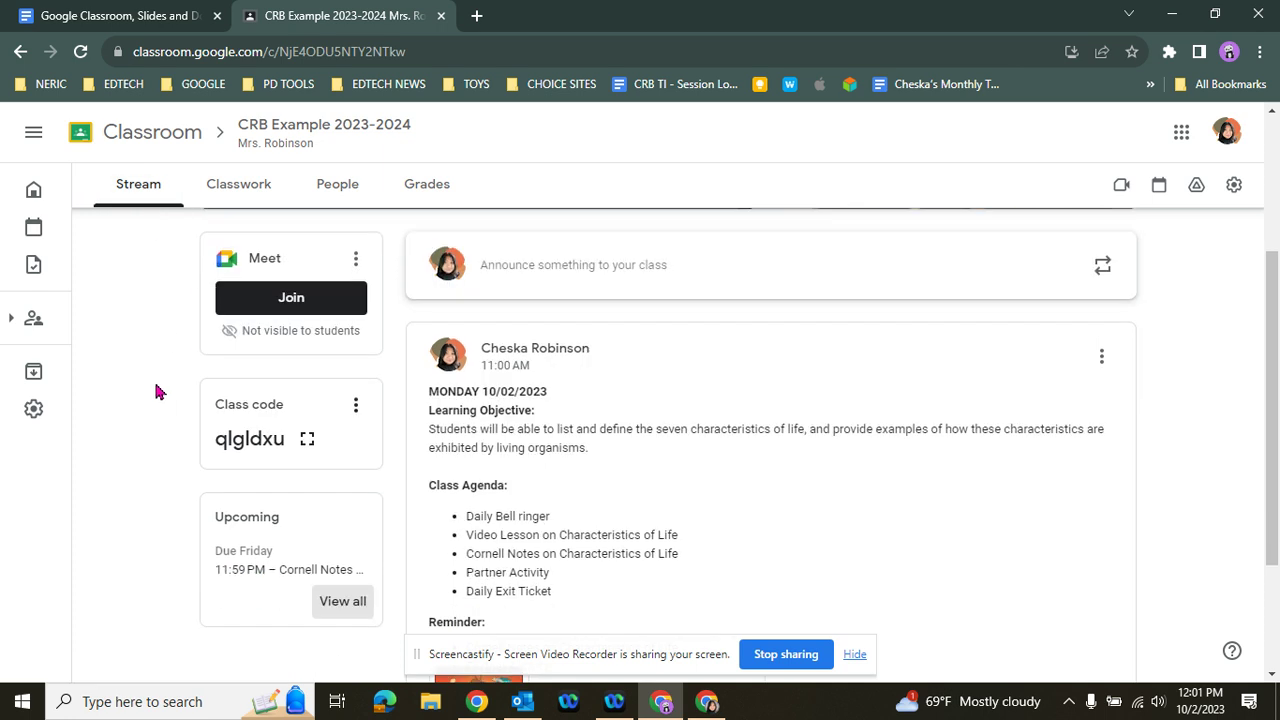
scroll(155, 390, down, 1)
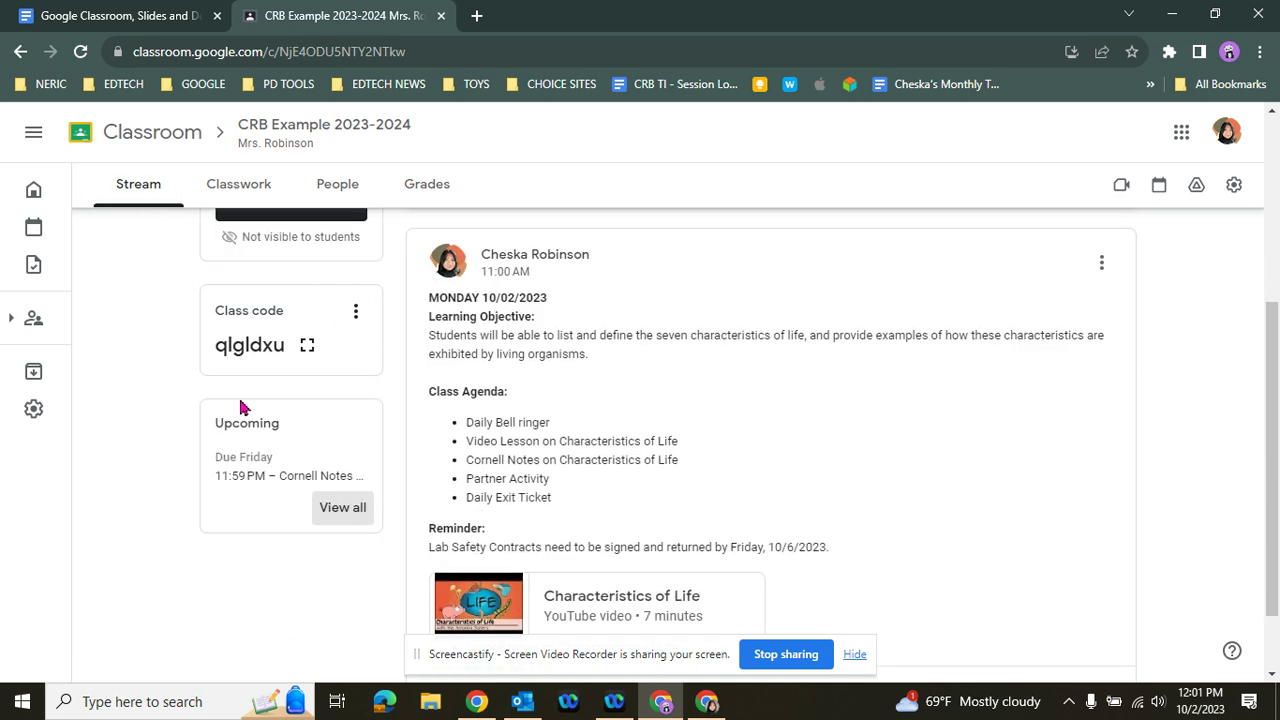
scroll(203, 323, down, 1)
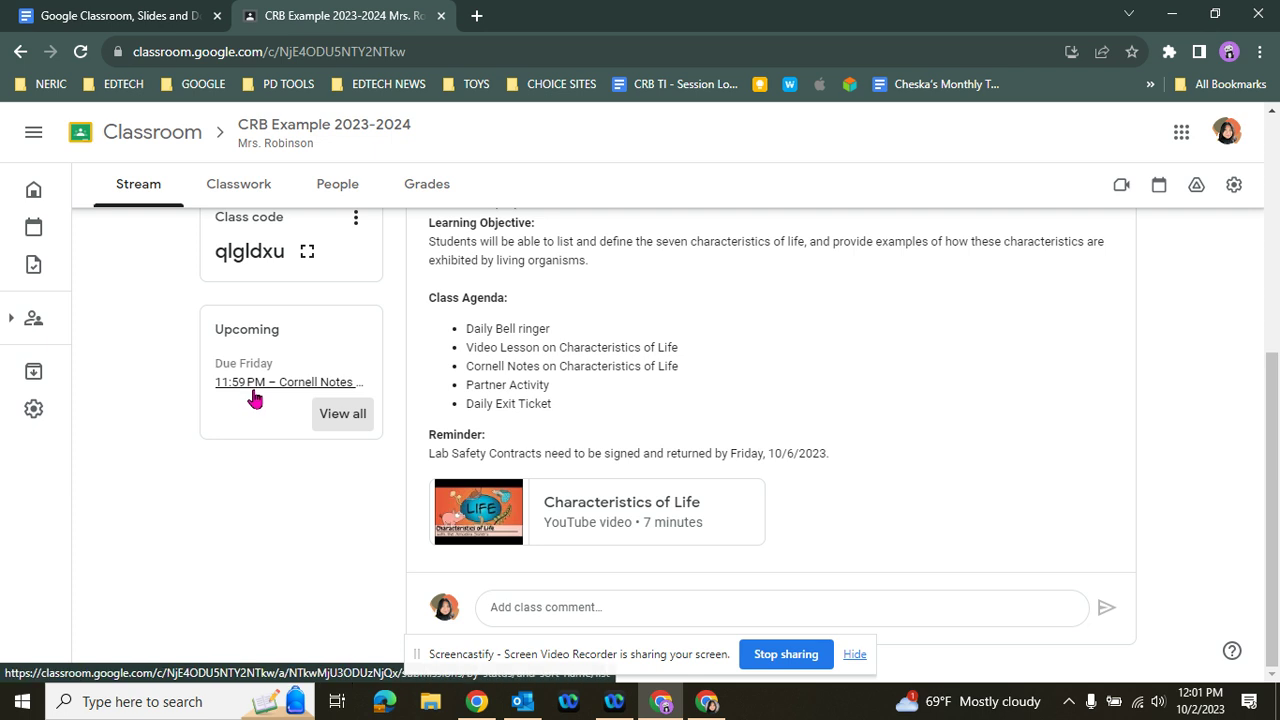
click(338, 414)
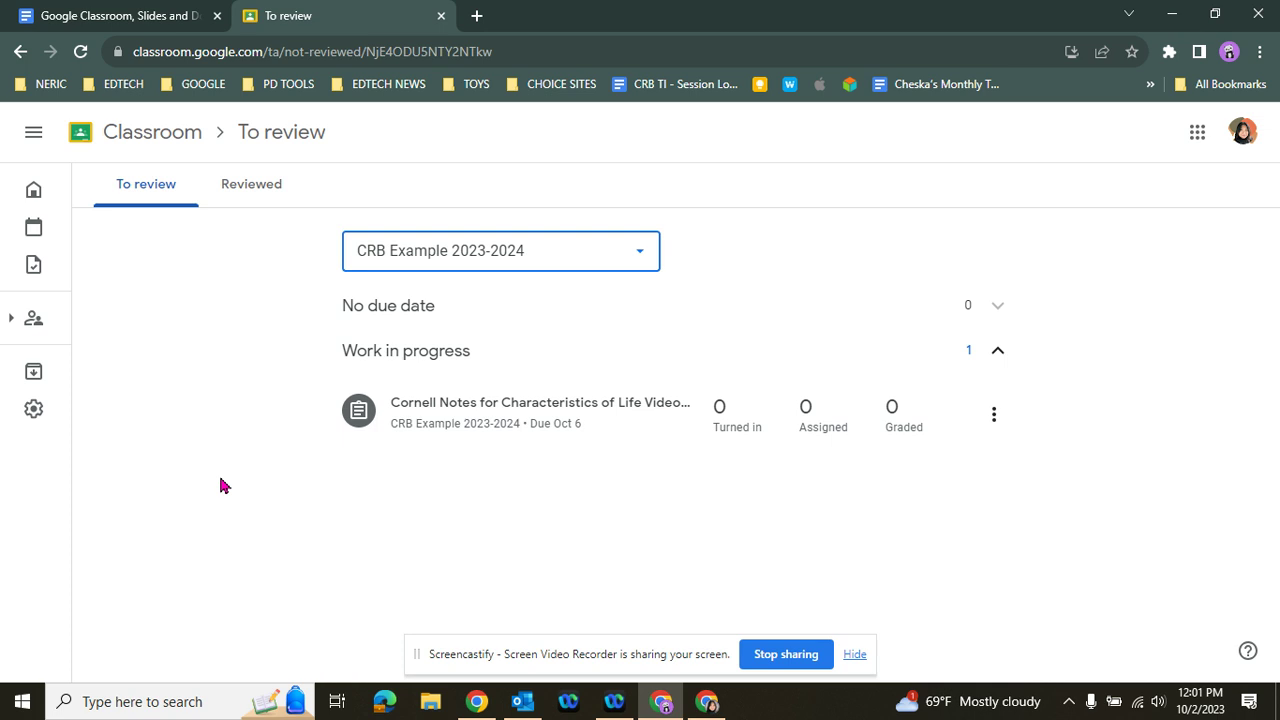
- Filter To review to All classes, then expand and collapse the No due date group
click(648, 258)
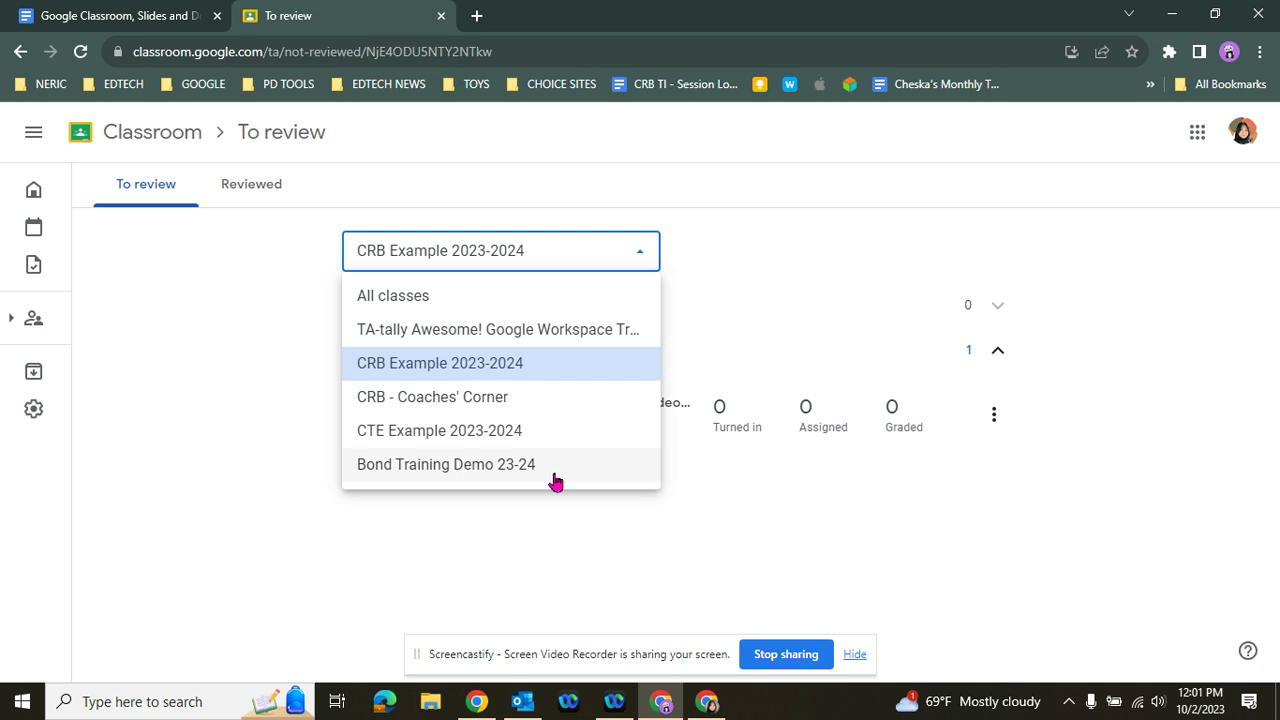
click(420, 296)
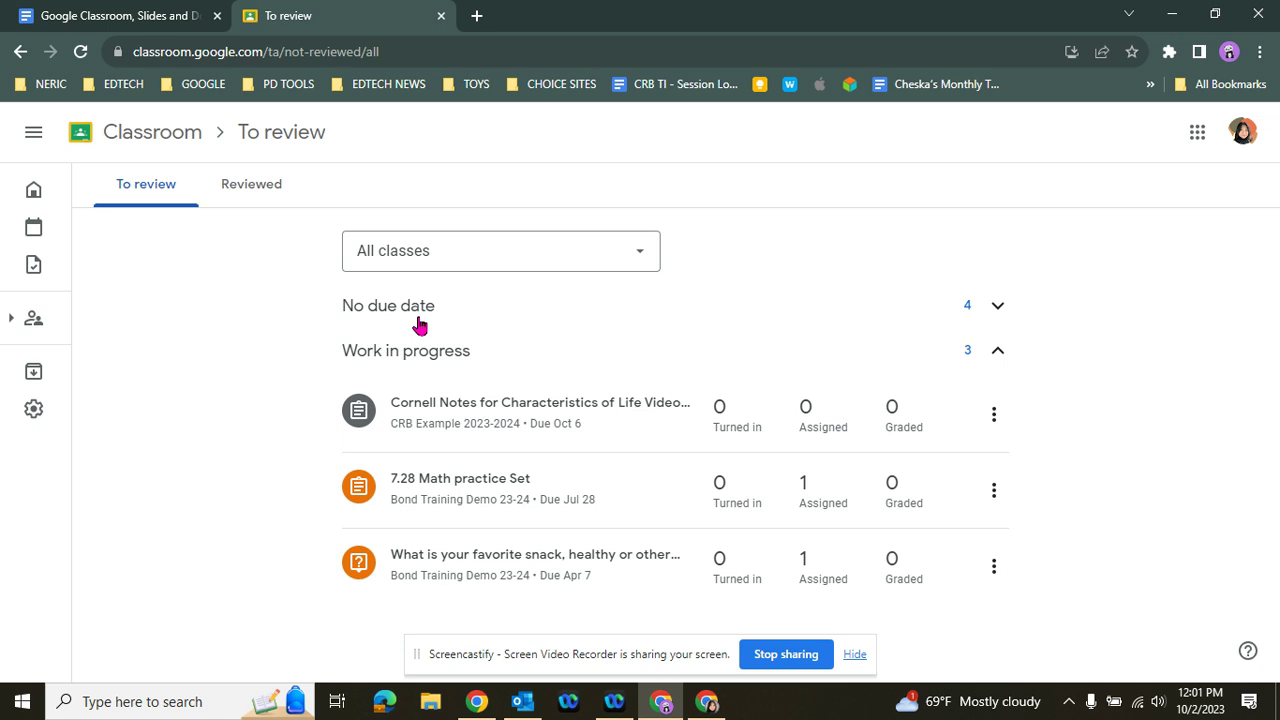
click(996, 316)
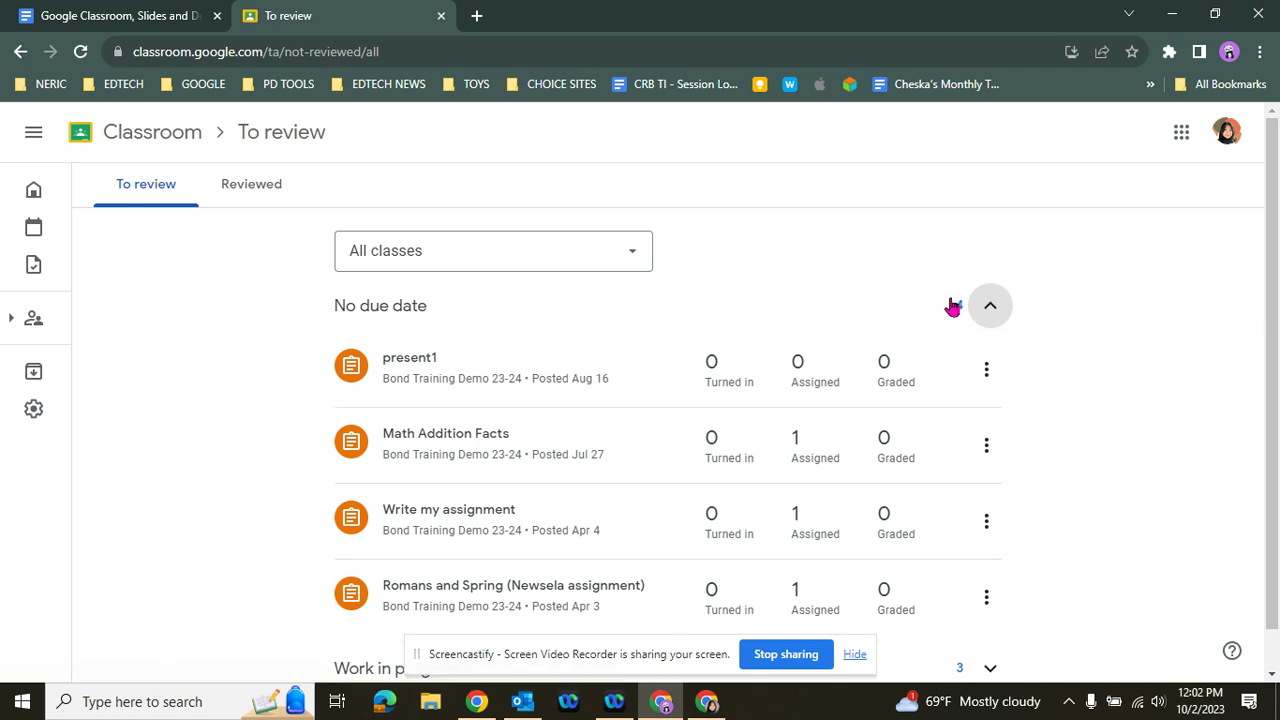
click(1000, 318)
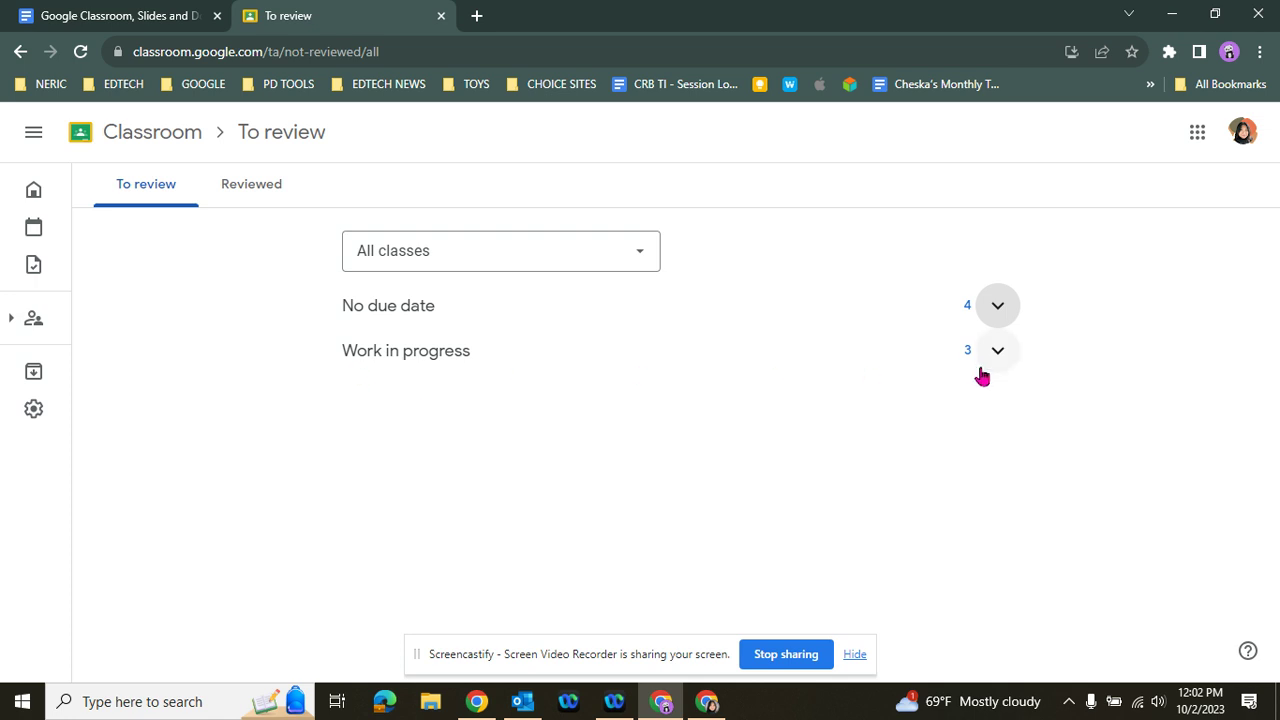
- Expand Work in progress to show its three assignments, then reopen the class filter
click(998, 355)
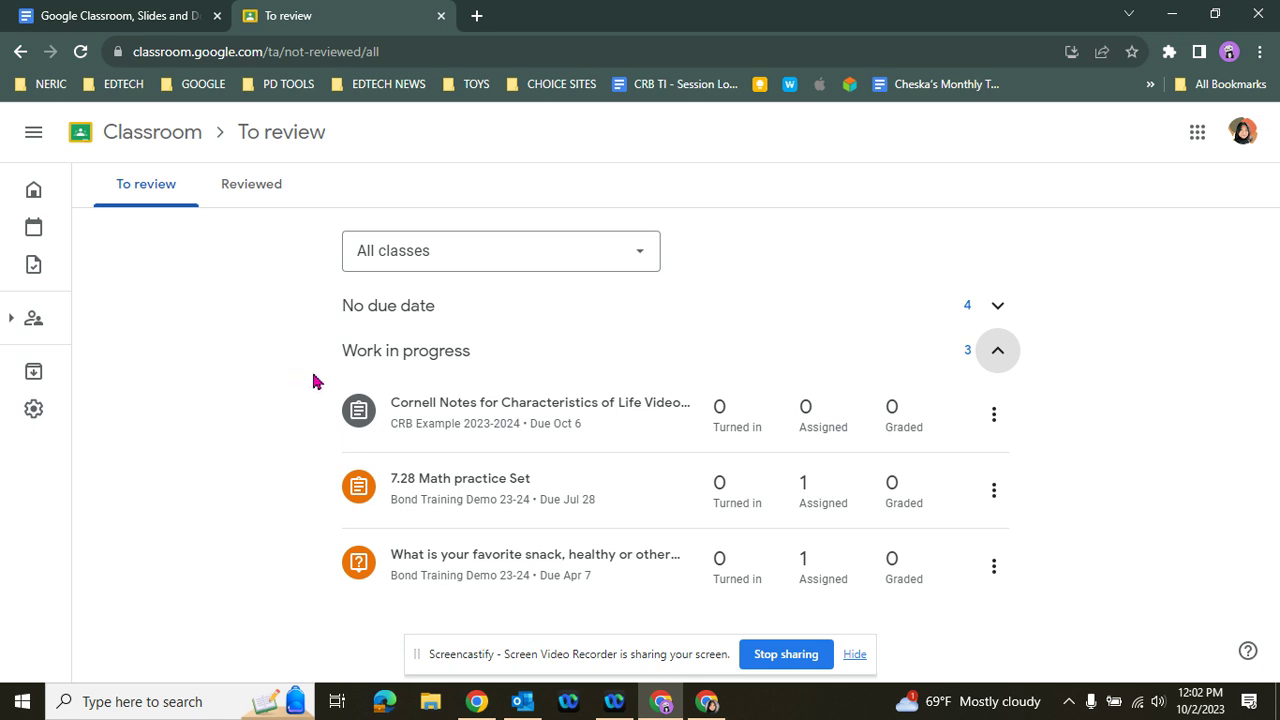
click(640, 252)
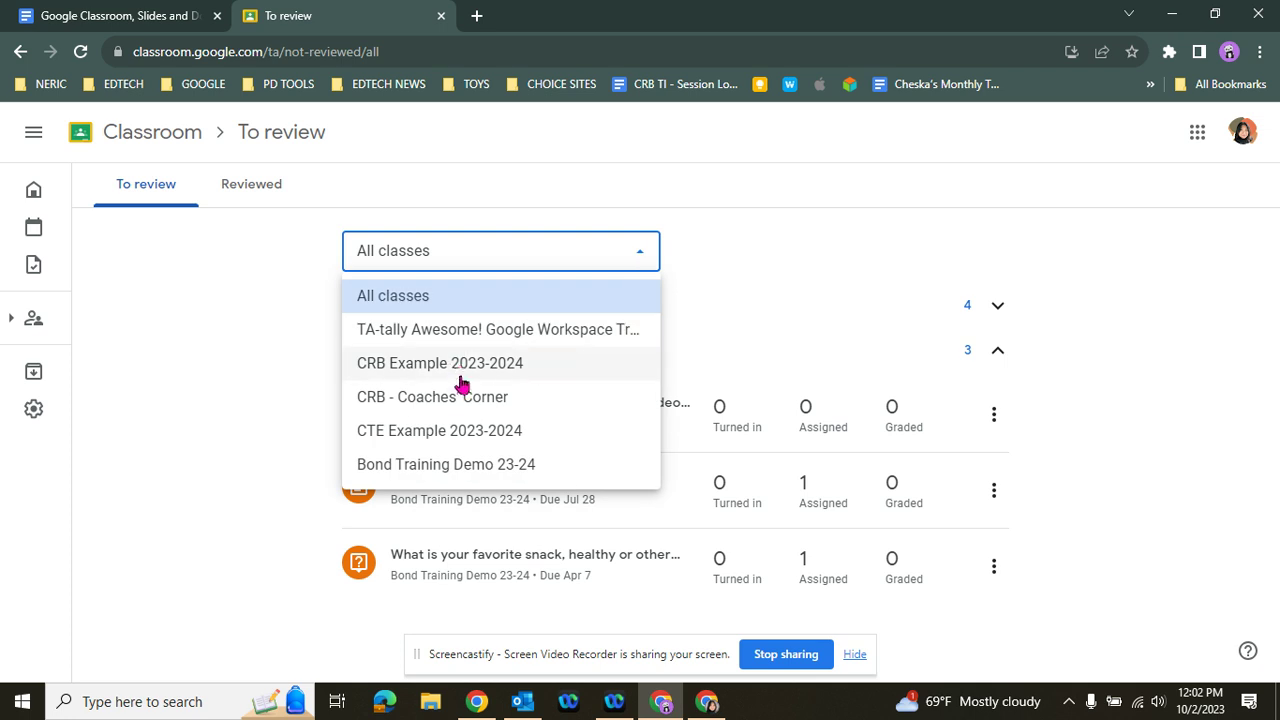
- Narrow To review to CRB Example 2023-2024, then open that class's Classwork page from home
click(540, 372)
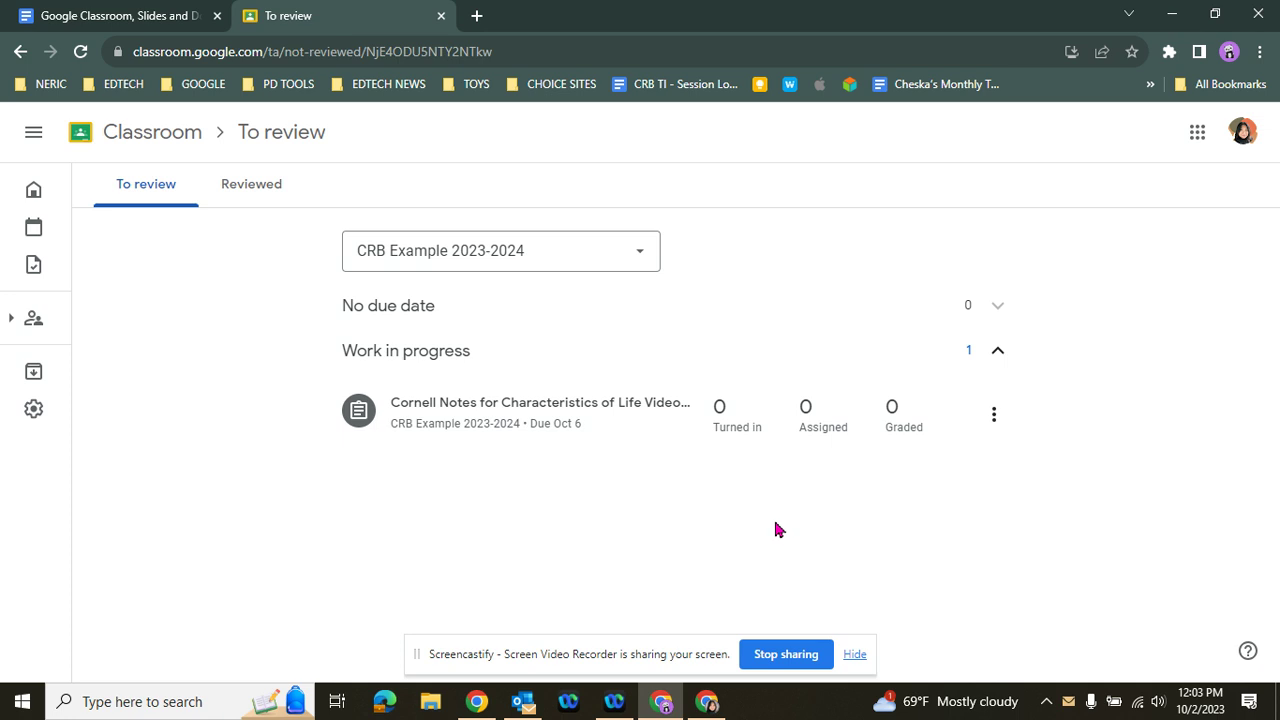
click(171, 149)
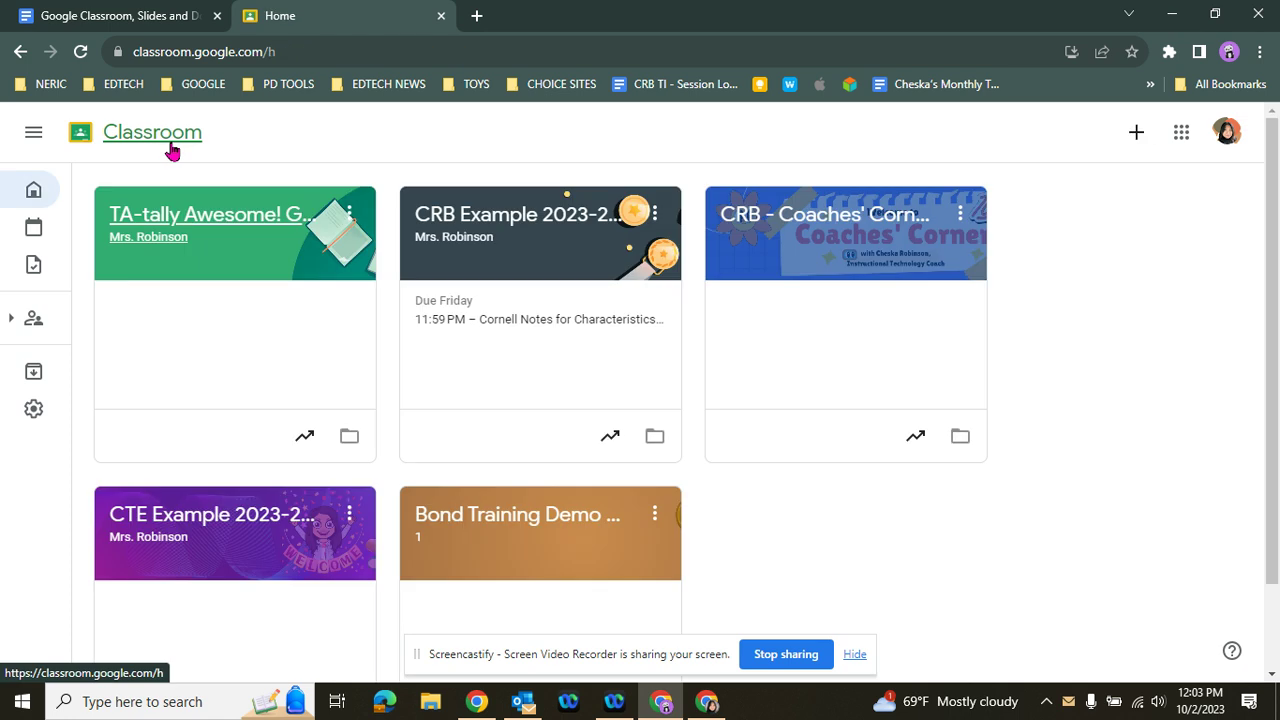
click(498, 218)
scroll(737, 409, up, 5)
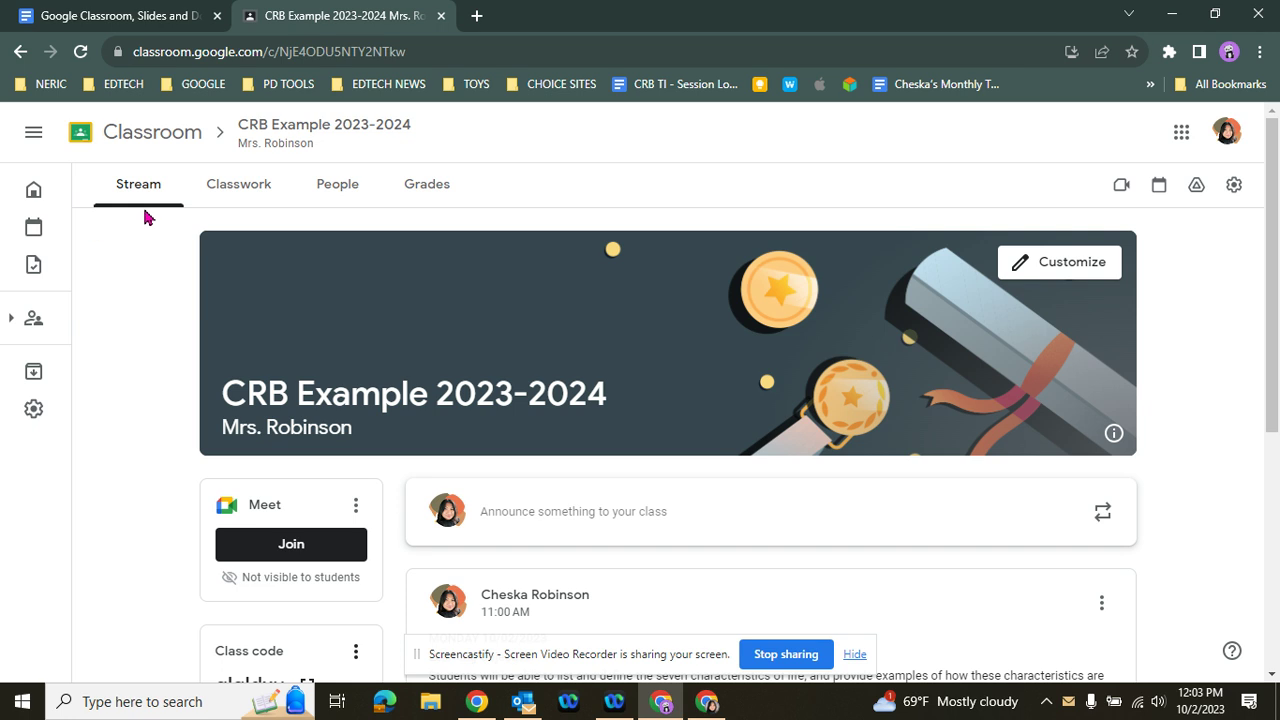
click(265, 201)
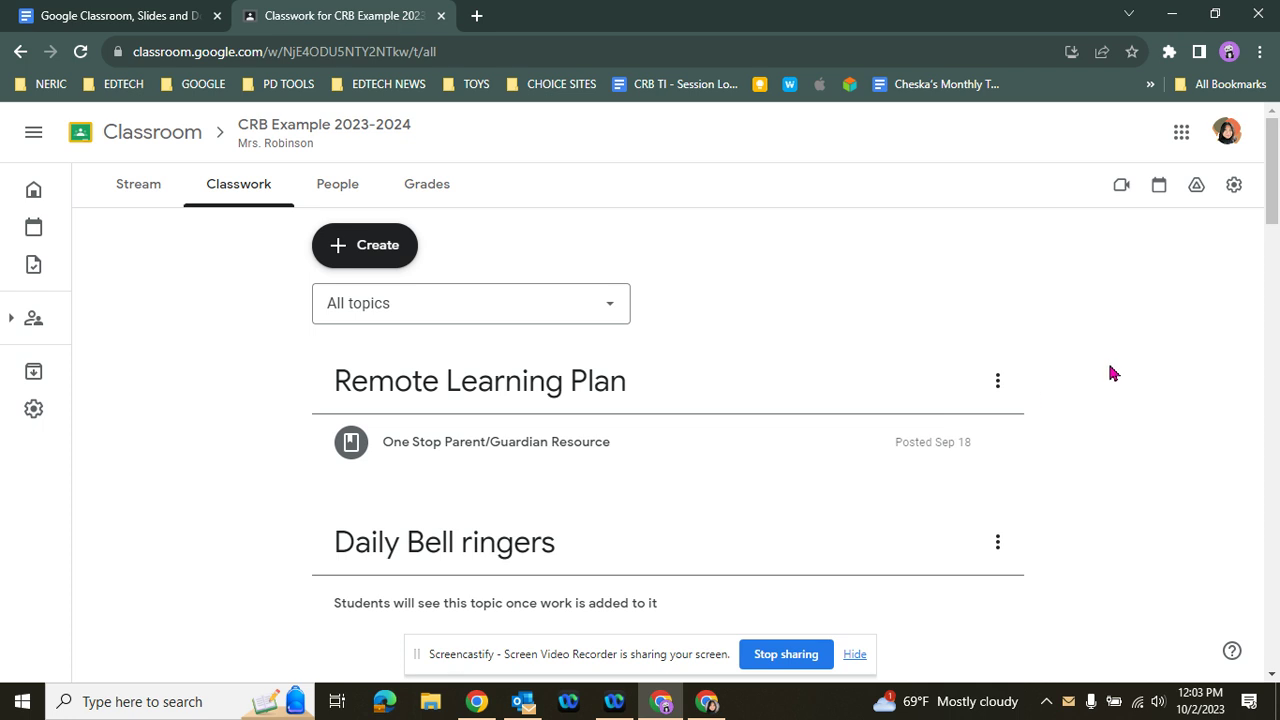
- Scroll to the Daily Classwork topic showing the Cornell Notes assignment due Oct 6
scroll(1110, 372, down, 2)
scroll(1110, 372, down, 2)
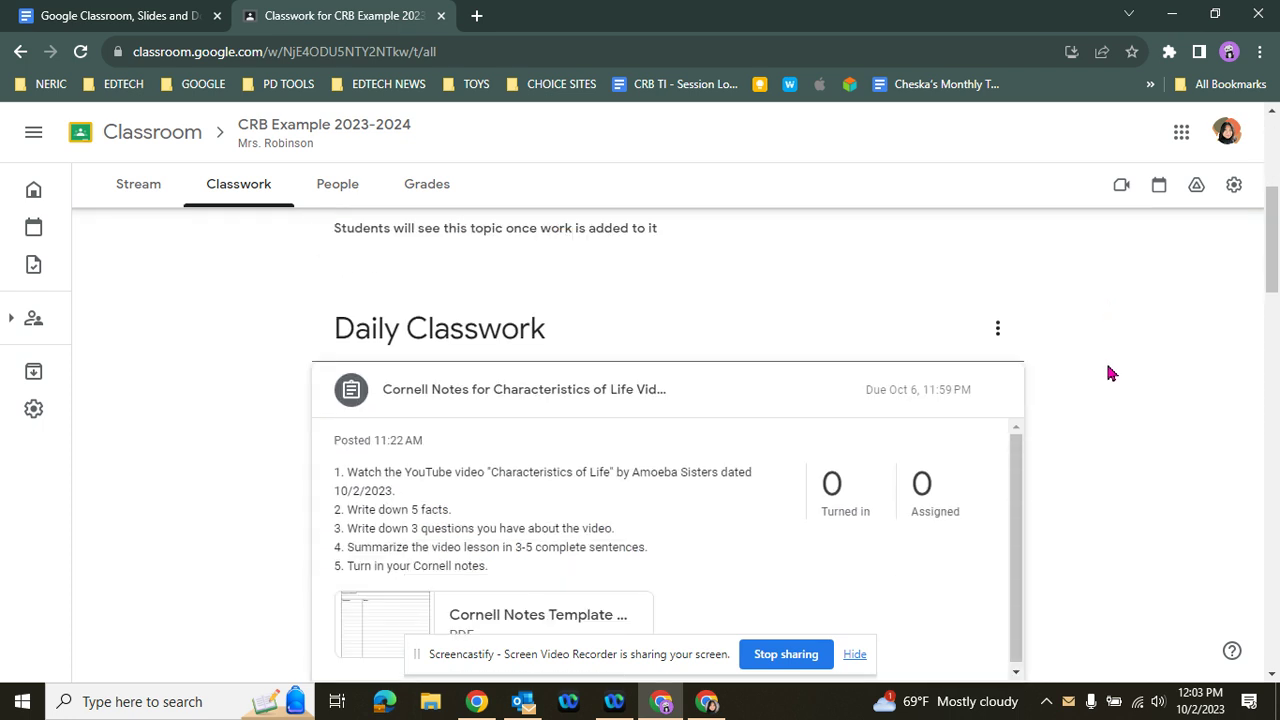
scroll(1108, 368, down, 1)
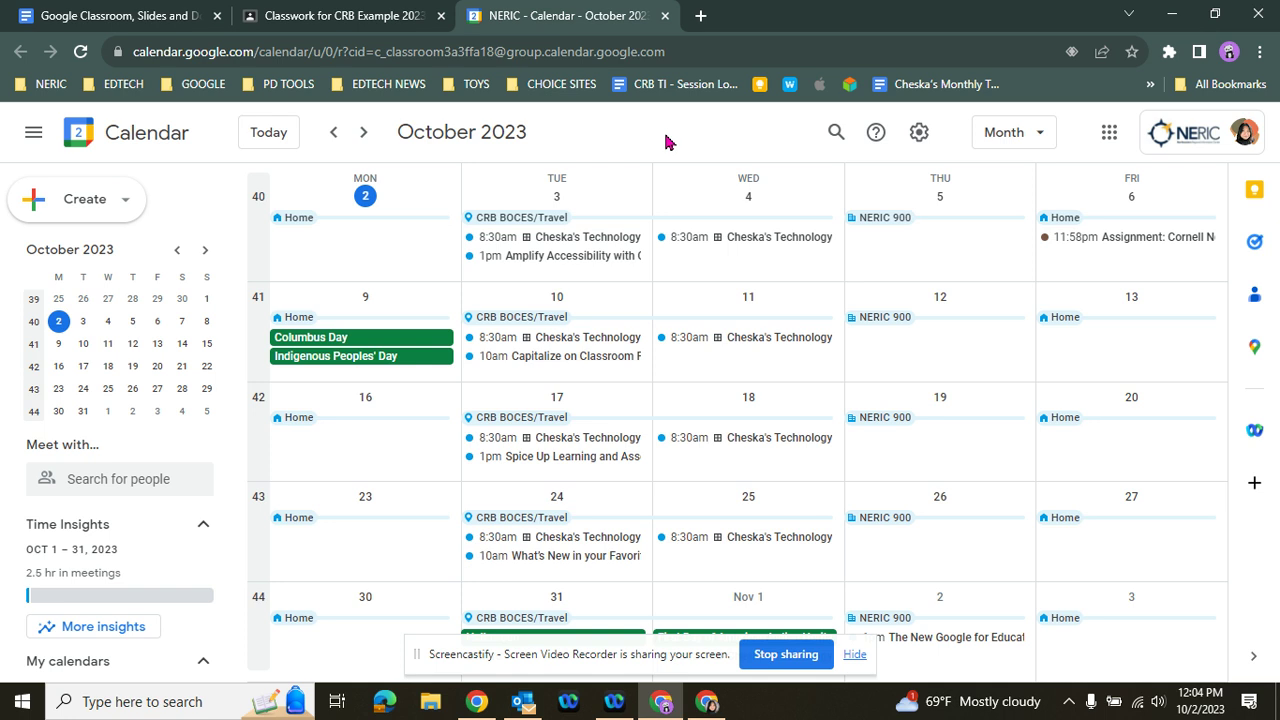
click(665, 16)
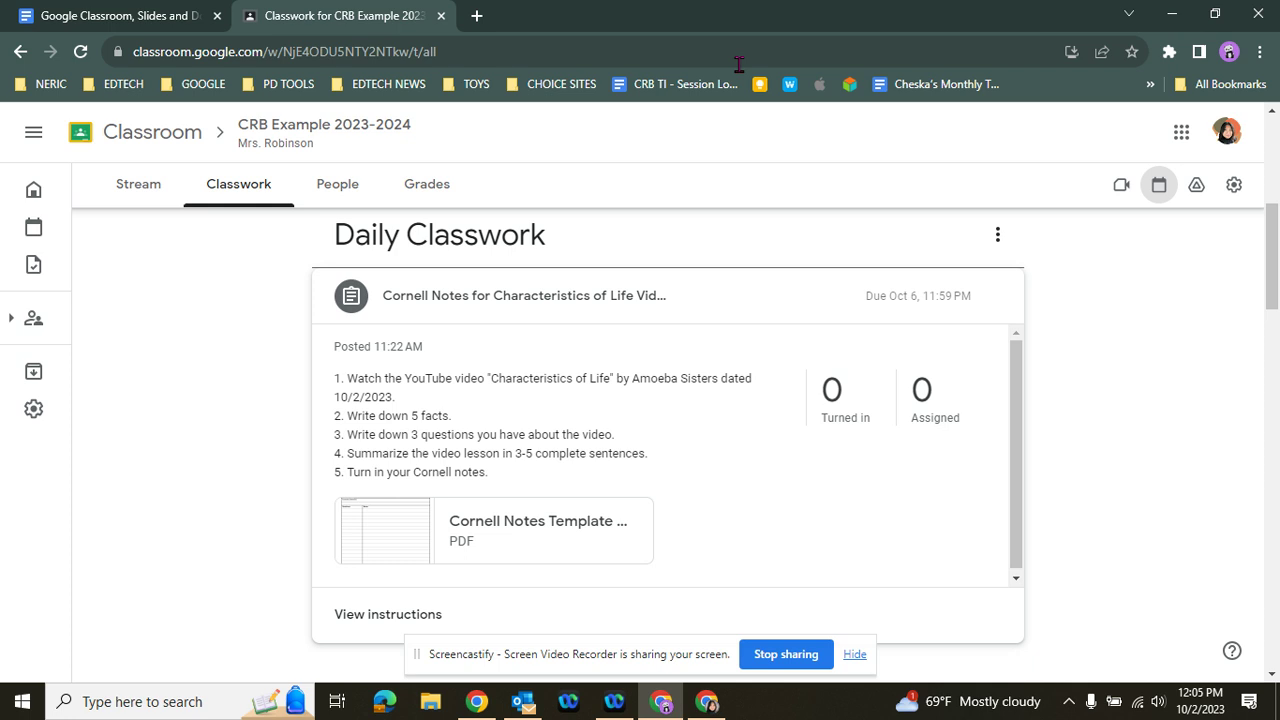
- Switch to the class Stream, then open the Classroom Calendar showing Cornell Notes on Friday
scroll(160, 358, up, 3)
scroll(165, 358, up, 3)
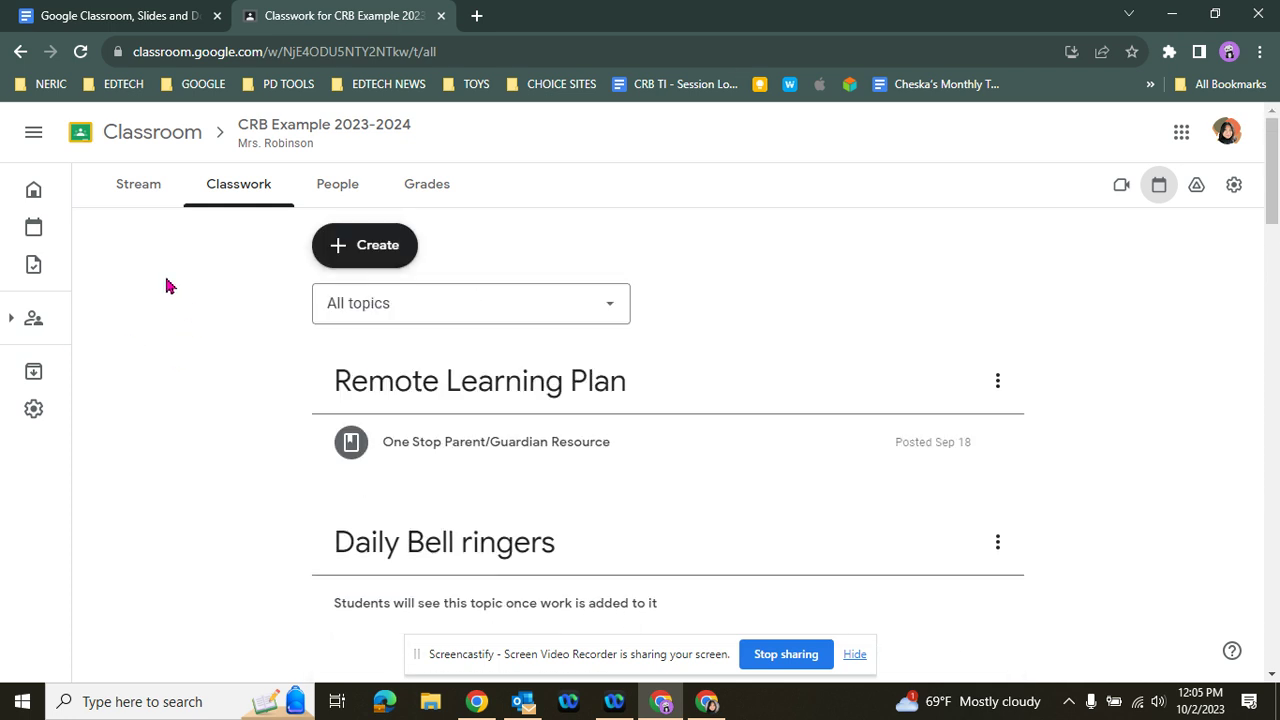
click(140, 190)
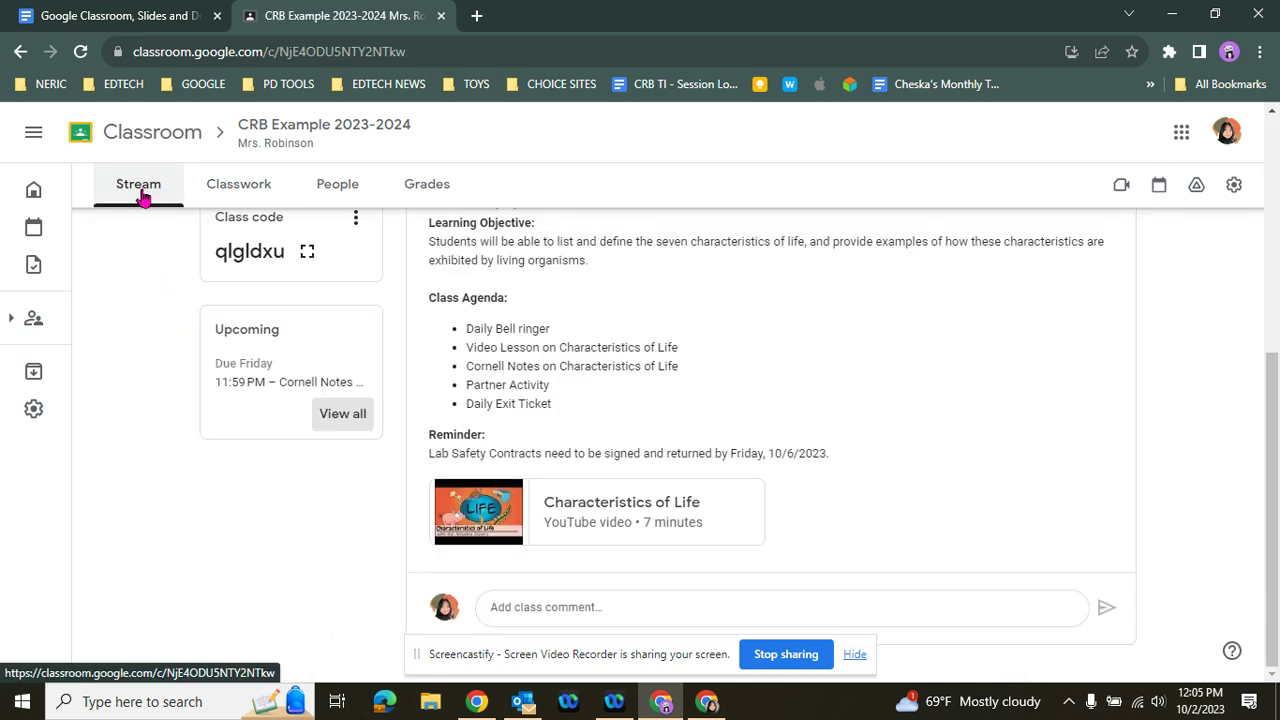
scroll(148, 314, up, 2)
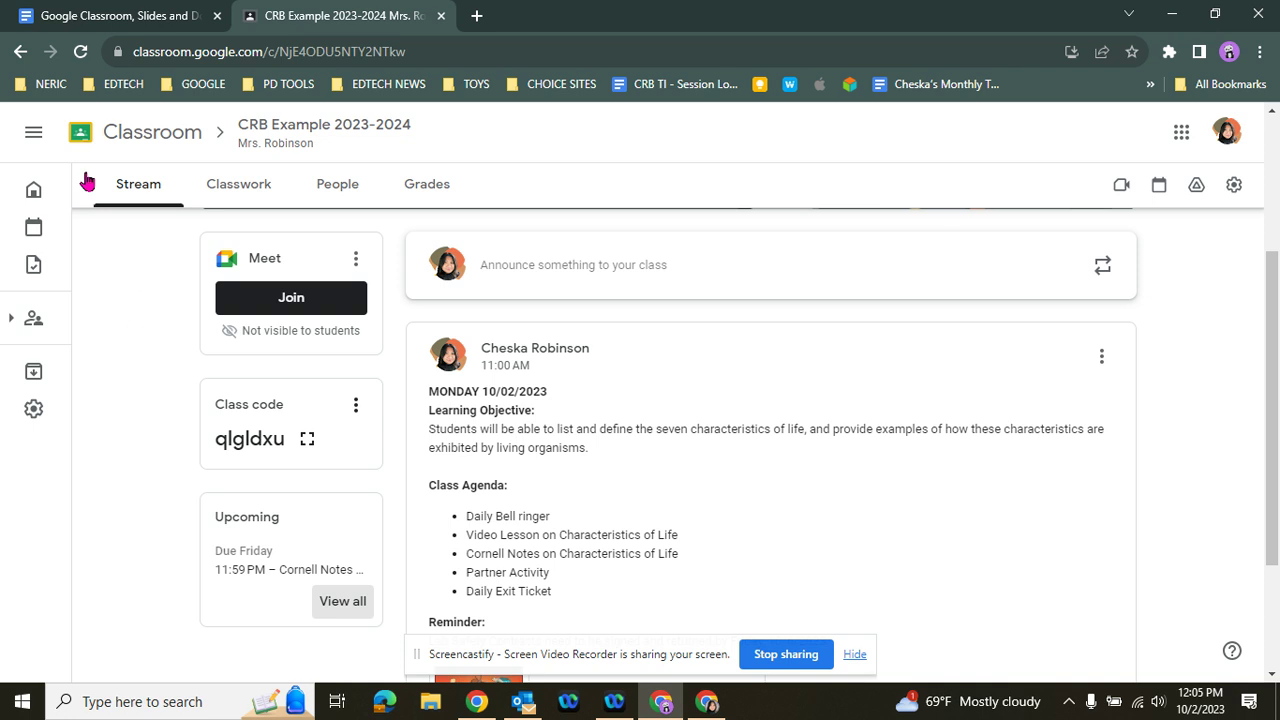
click(34, 140)
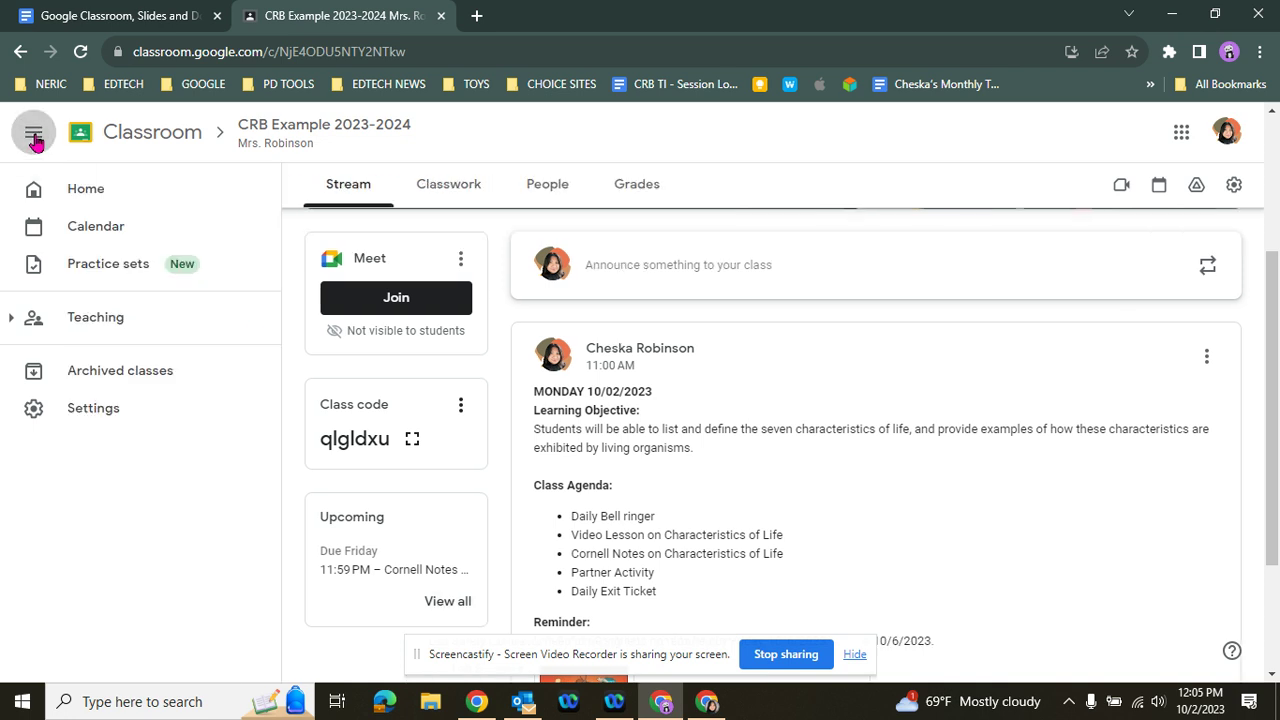
click(110, 245)
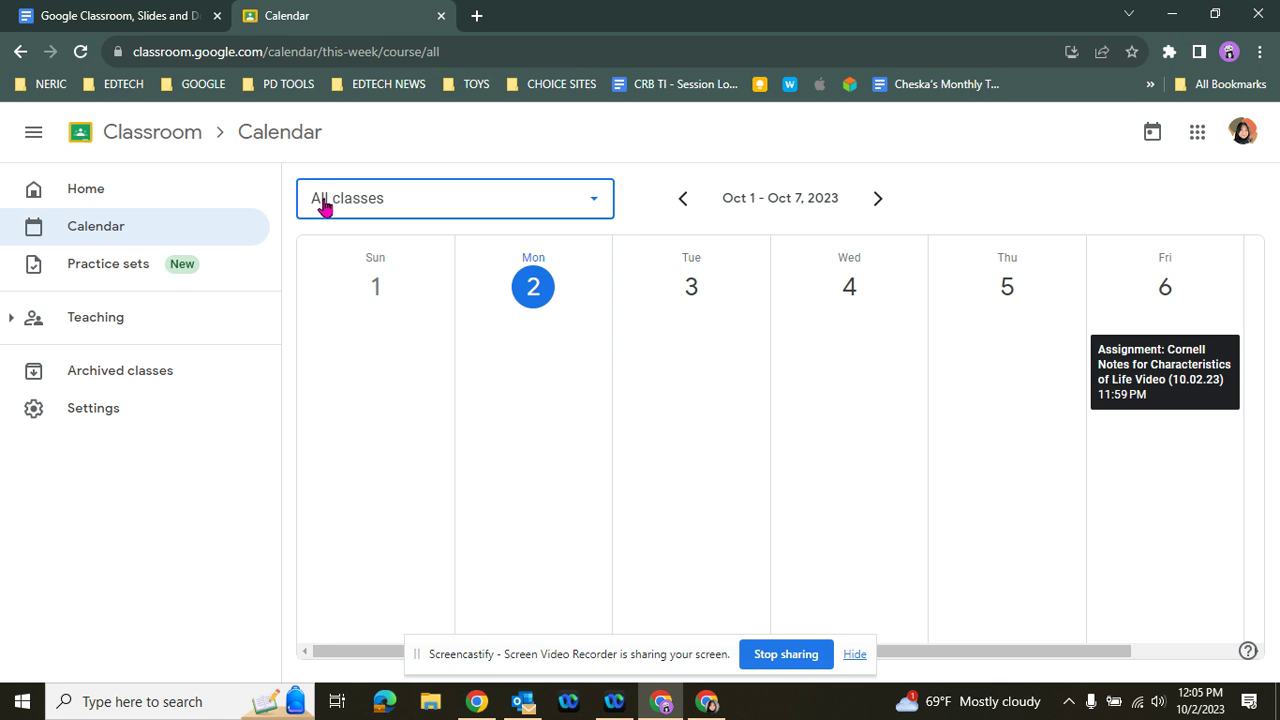
click(592, 202)
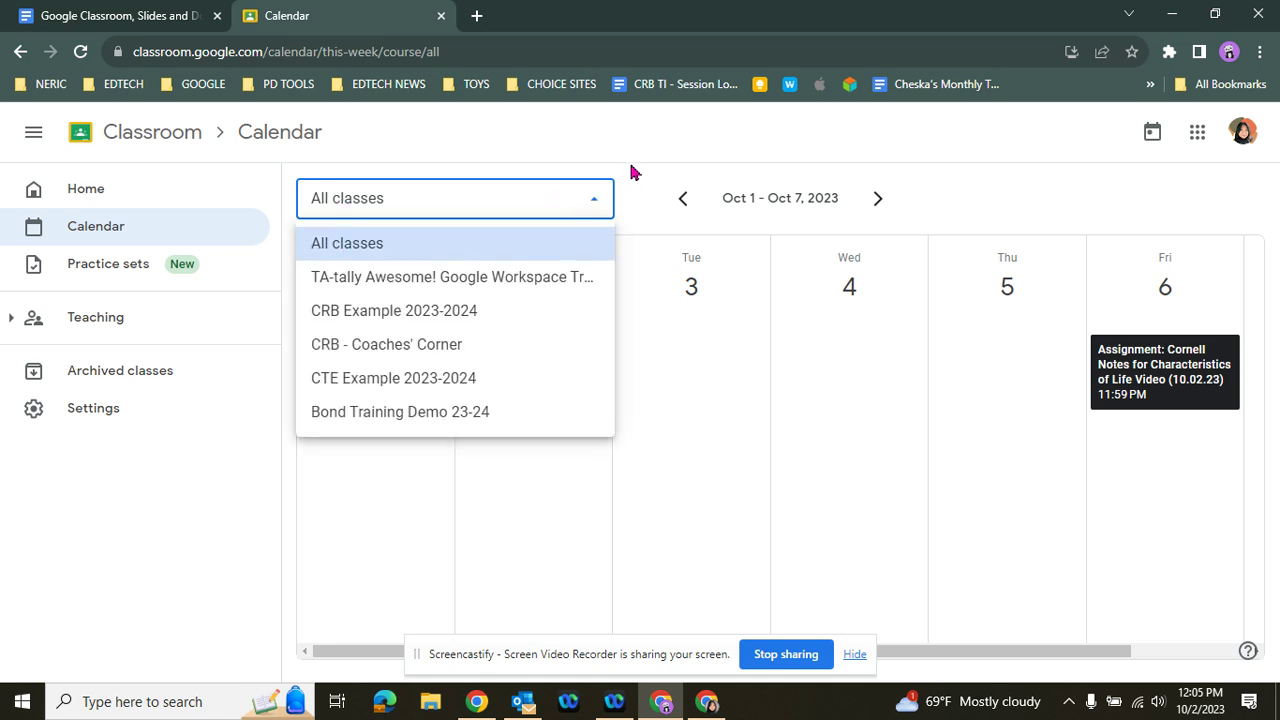
click(636, 175)
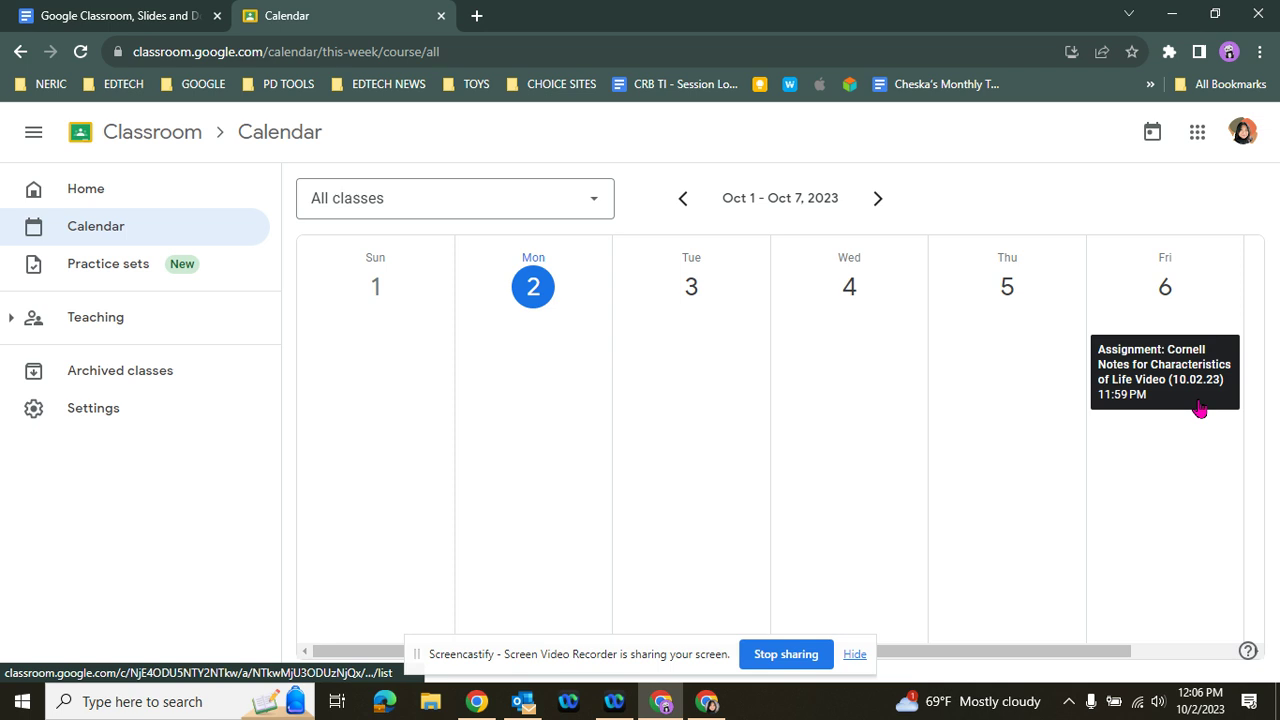
click(601, 204)
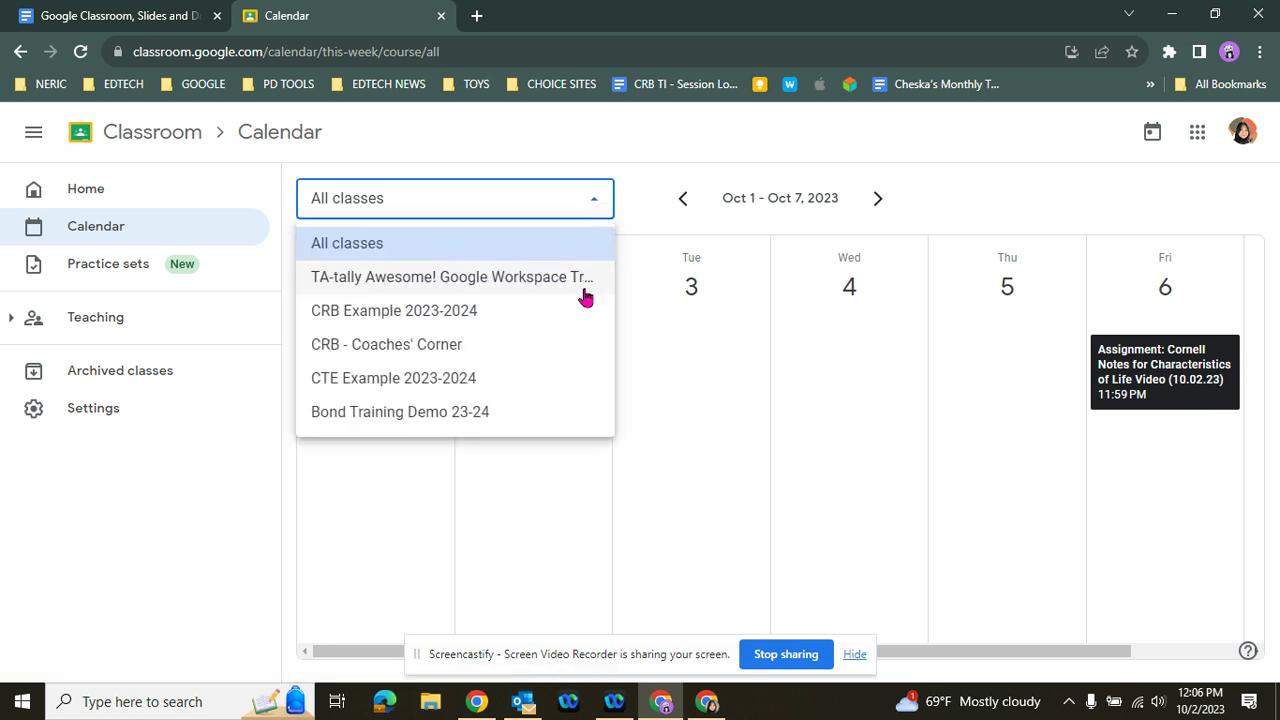
click(551, 418)
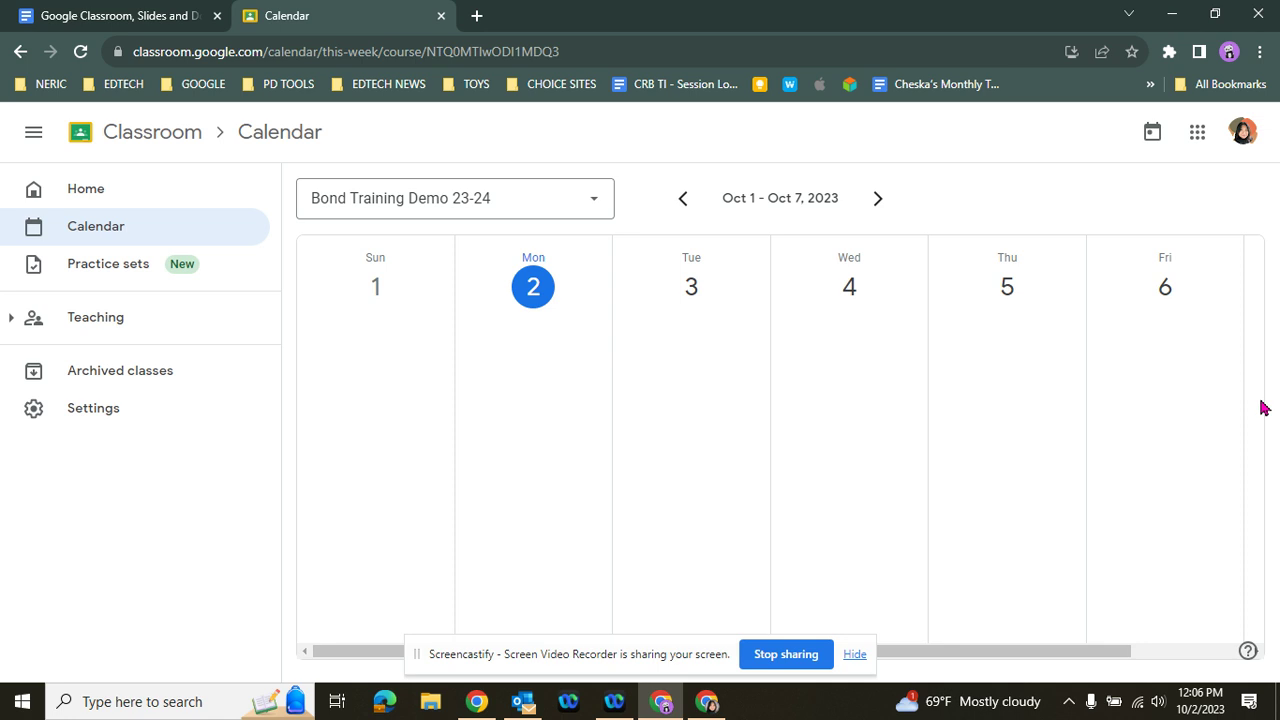
click(587, 203)
click(520, 252)
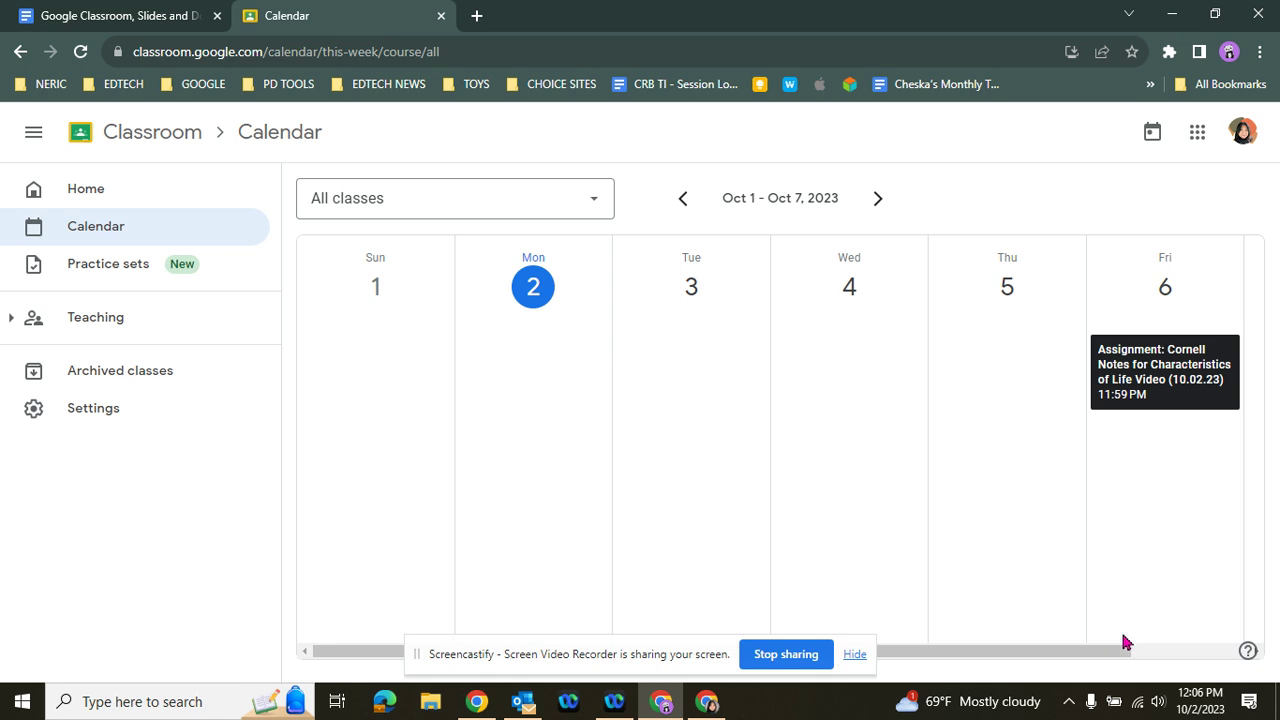
- Reopen CRB Example 2023-2024's Classwork from home and scroll to Cornell Notes under Daily Classwork
click(173, 136)
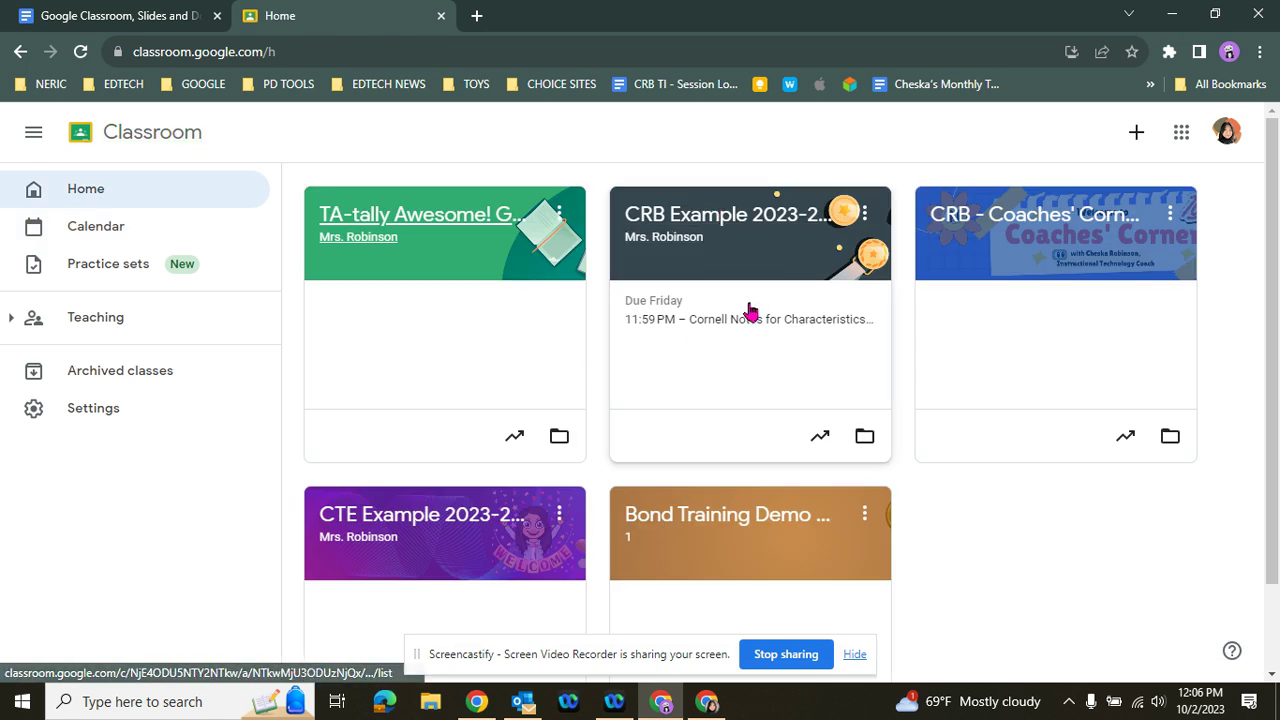
click(760, 212)
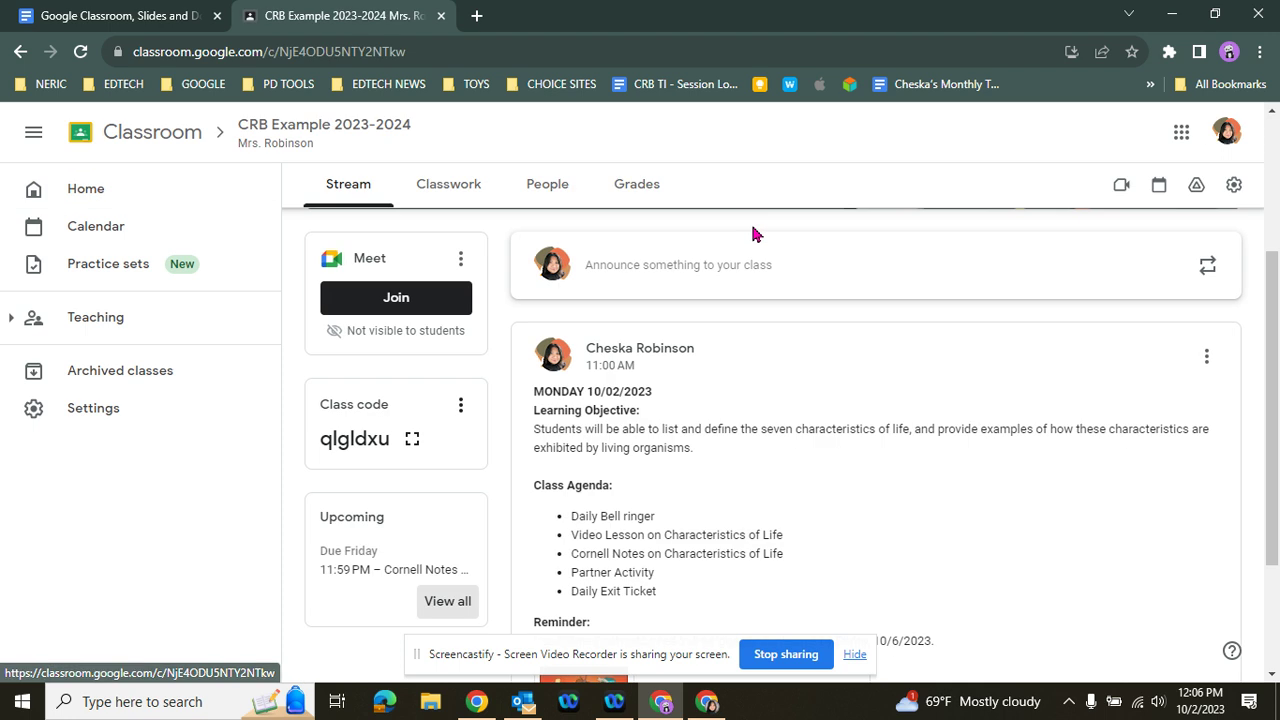
scroll(462, 474, down, 1)
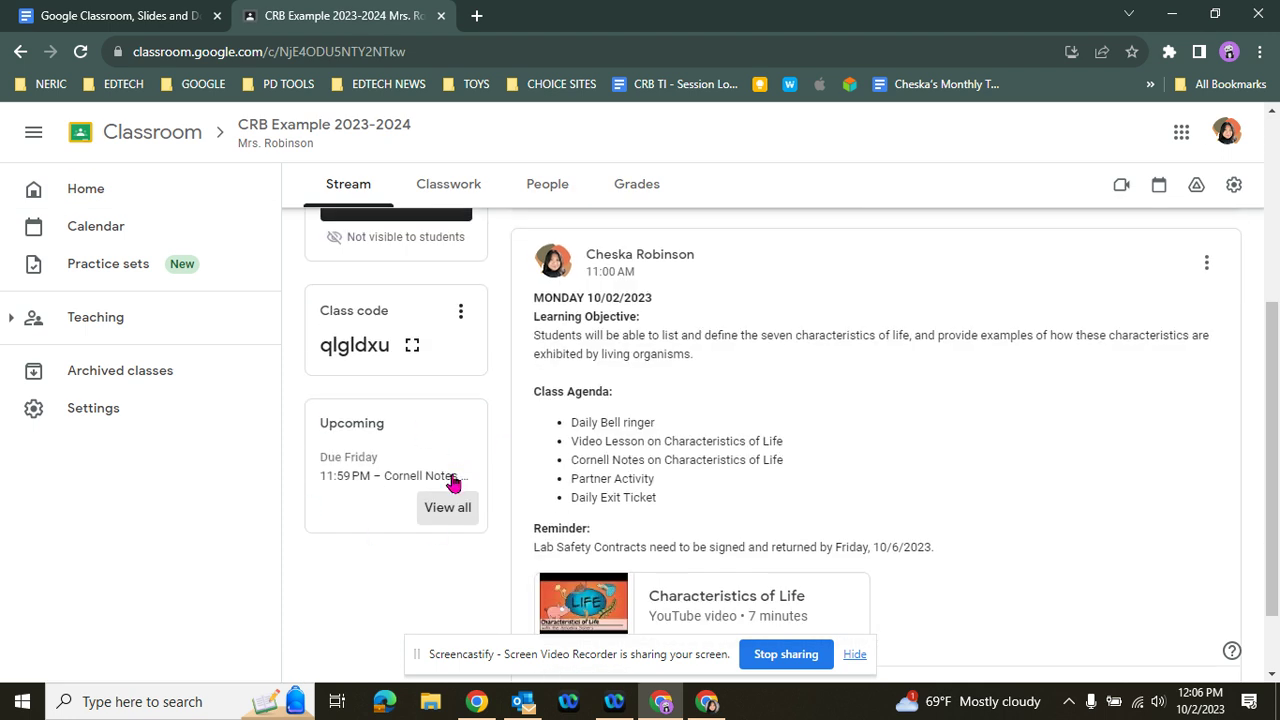
click(468, 190)
scroll(423, 425, down, 2)
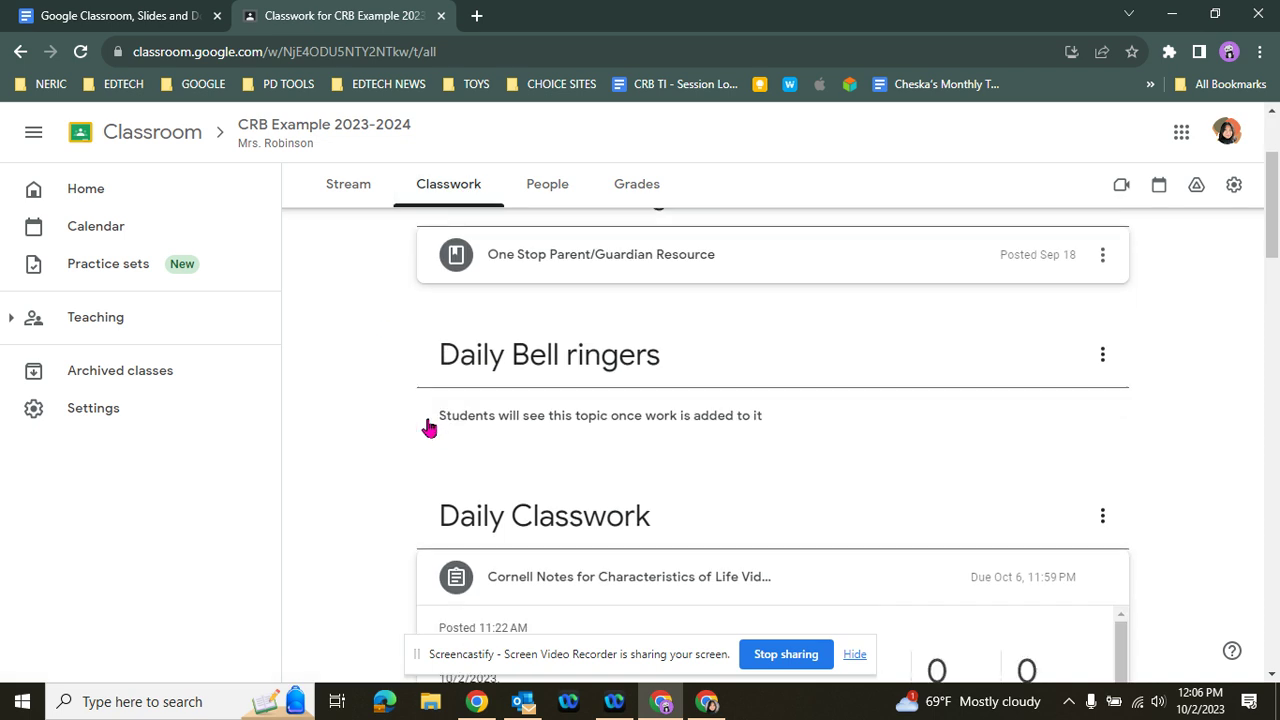
scroll(390, 428, down, 2)
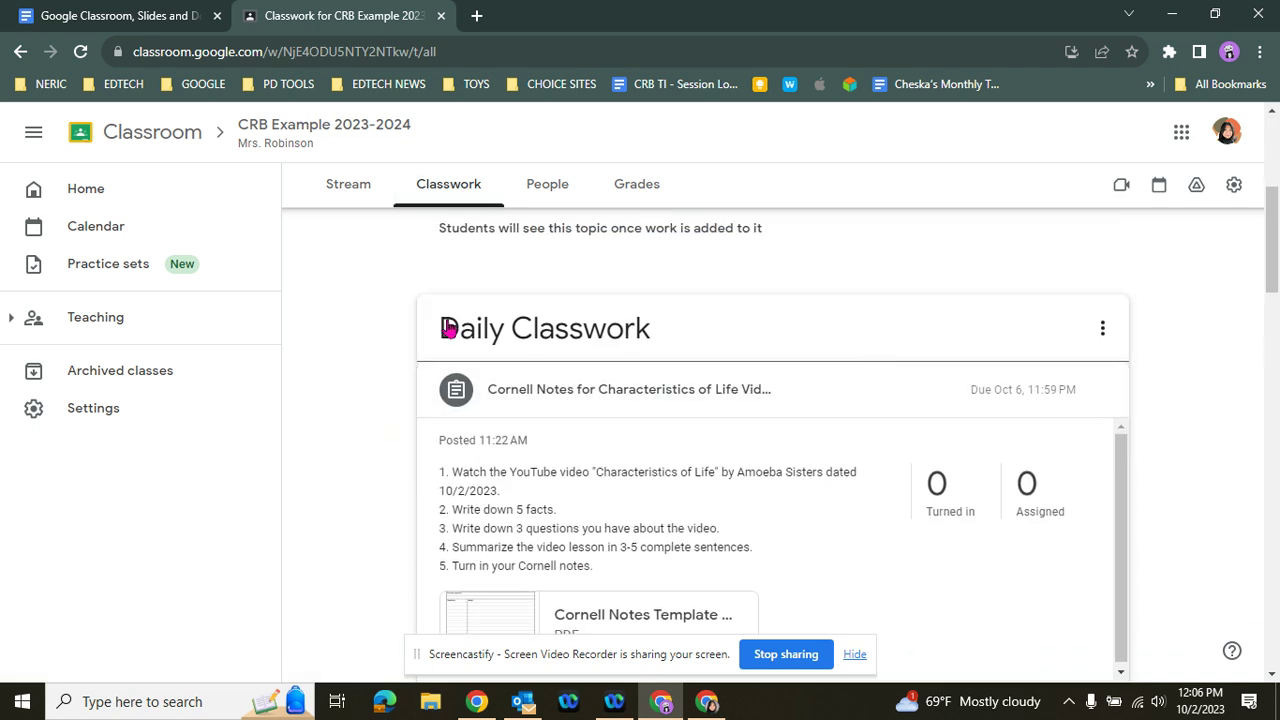